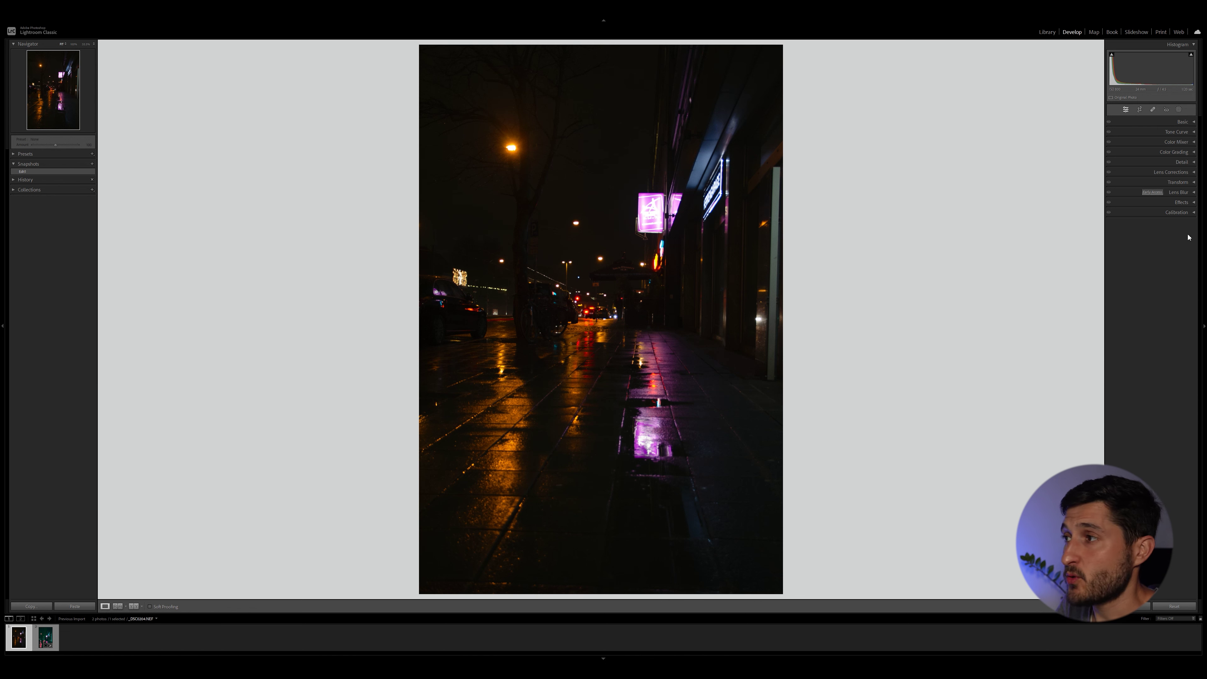
Step: Enable chromatic aberration removal and lens profile corrections for the night street photo
left_click(1194, 173)
left_click(1115, 191)
left_click(1119, 197)
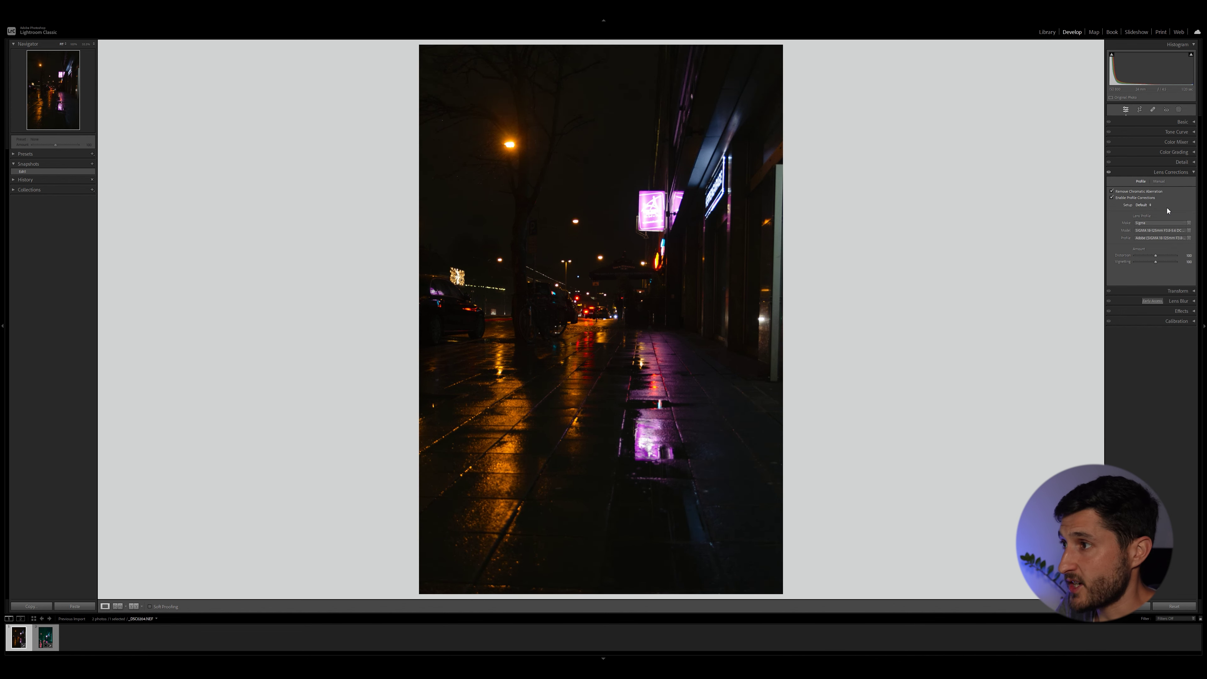
Step: Straighten the photo with a slight rotation and crop it tighter, trimming the outer edges while keeping the original aspect ratio
key("r")
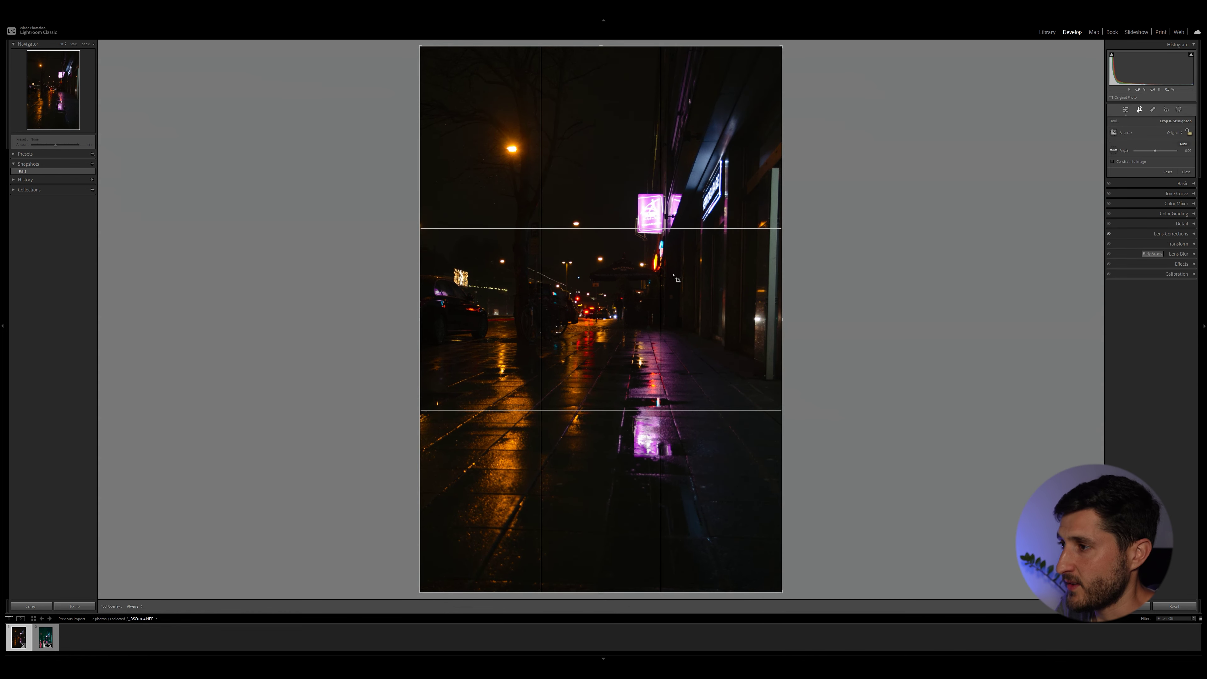
left_click_drag(820, 227, 822, 220)
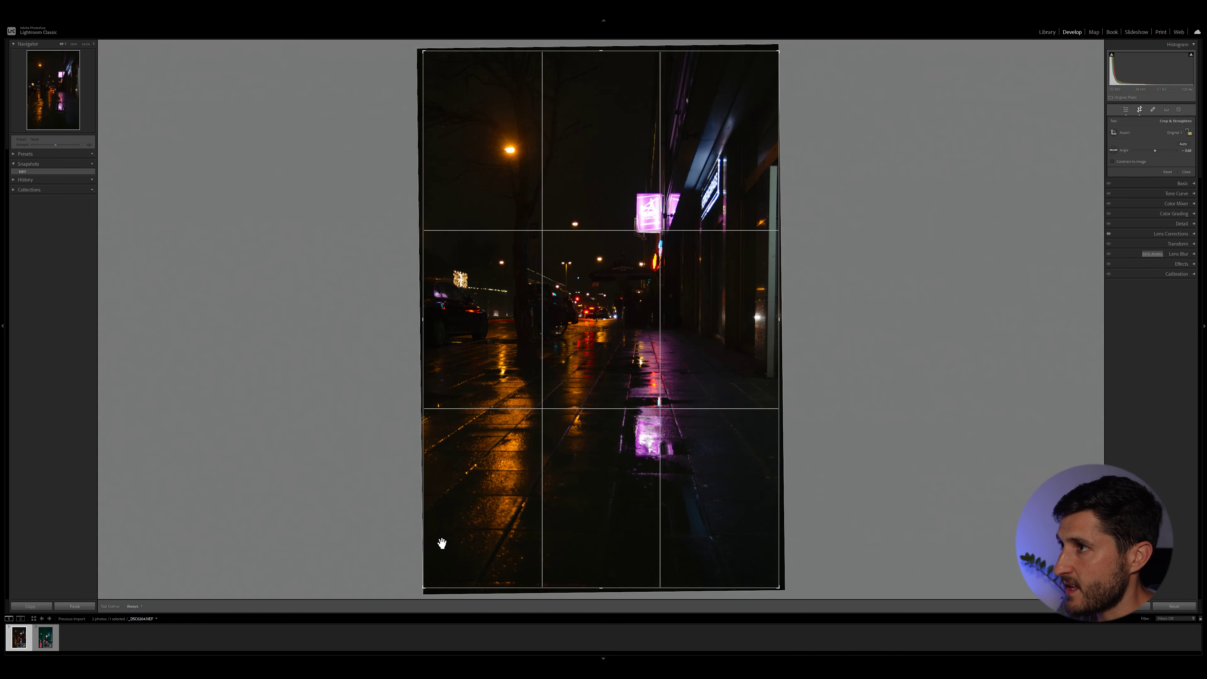
left_click_drag(422, 590, 439, 560)
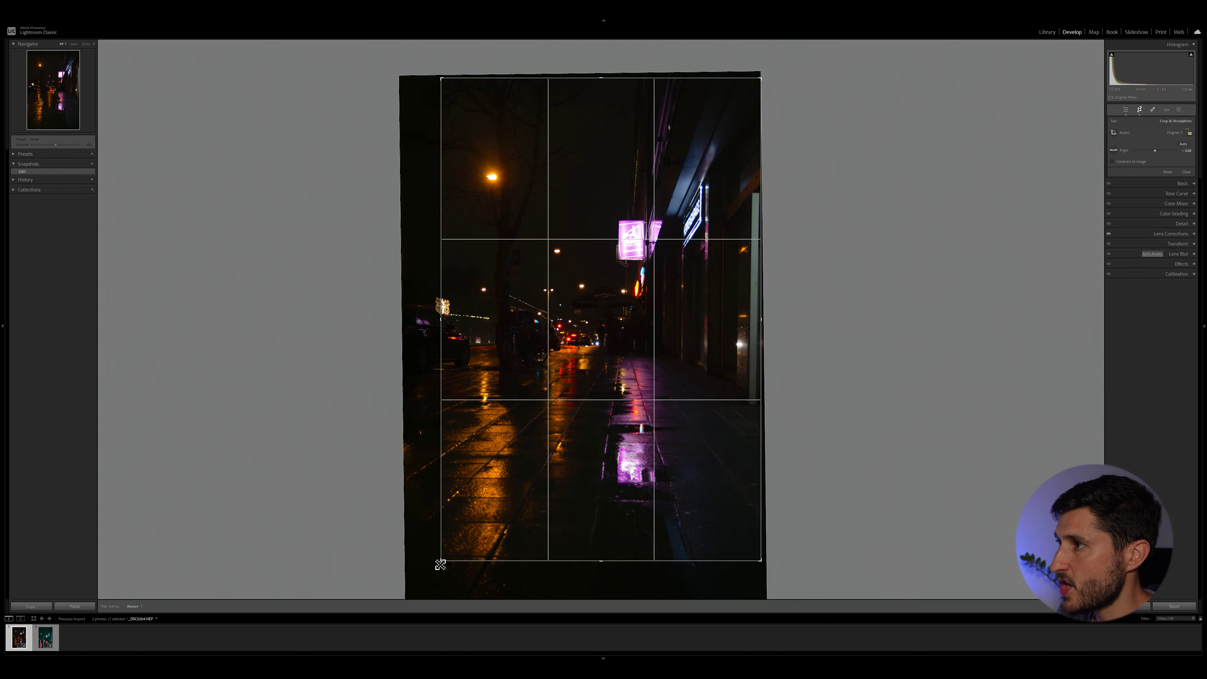
left_click_drag(819, 418, 820, 414)
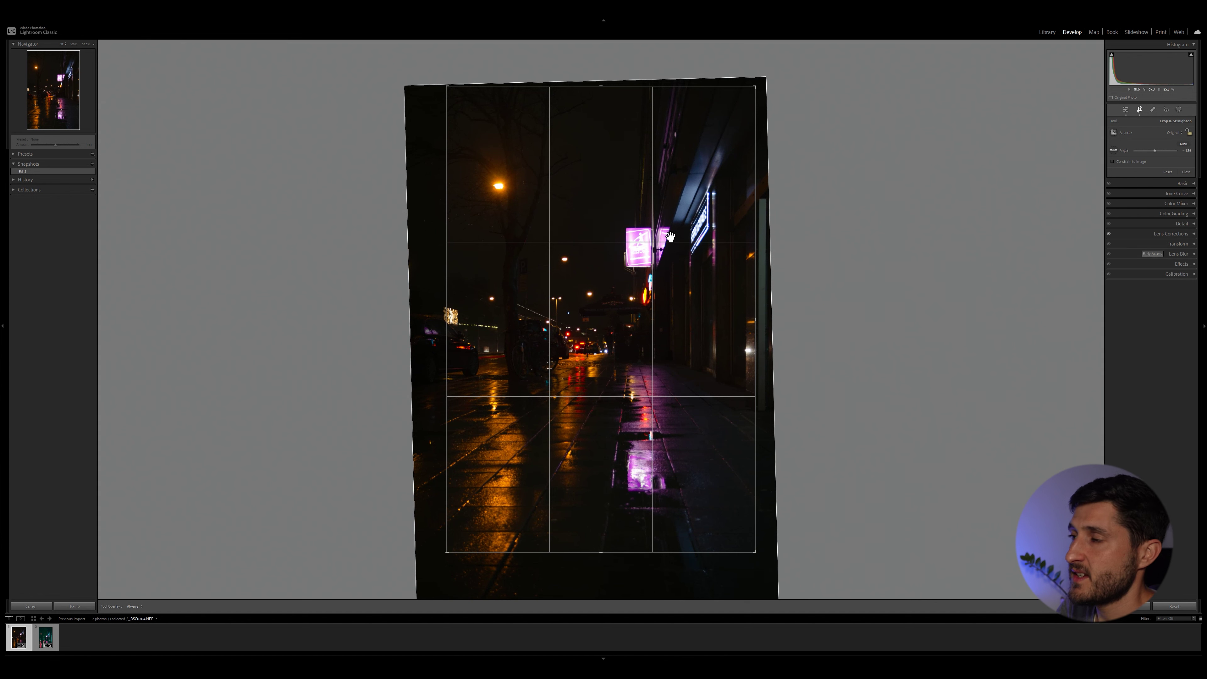
left_click_drag(660, 264, 665, 266)
key("Return")
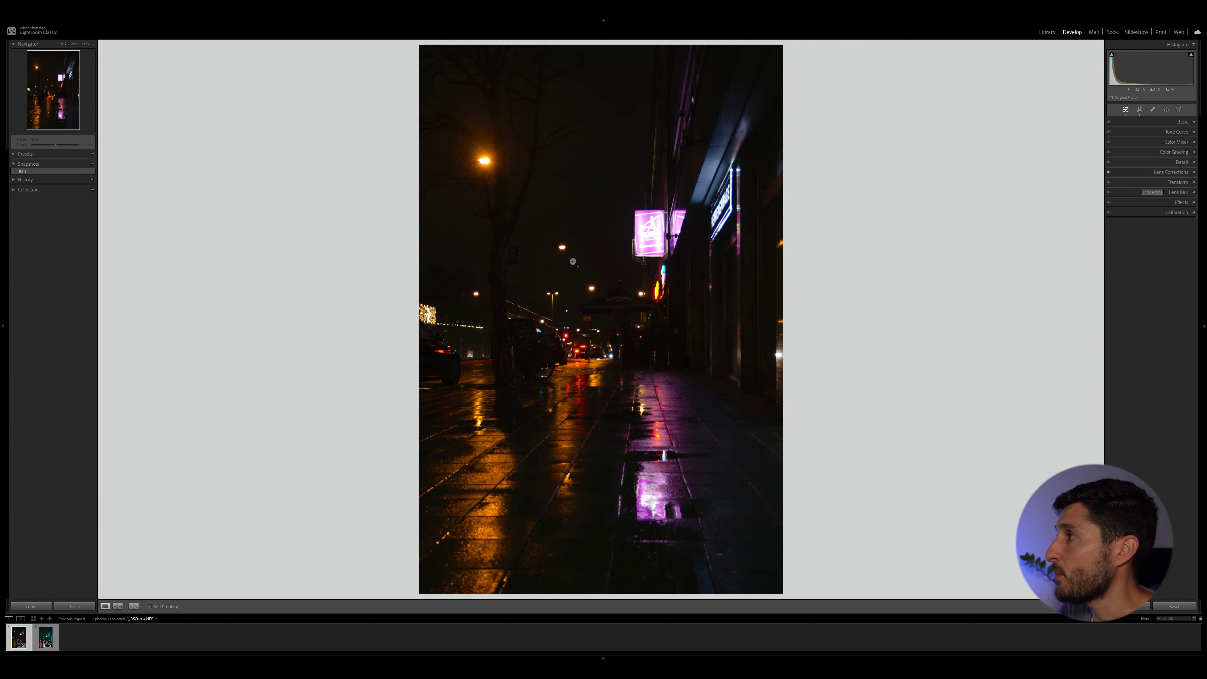
Step: Balance the photo's tones by raising exposure and shadows and lowering highlights, whites and blacks
left_click(1192, 123)
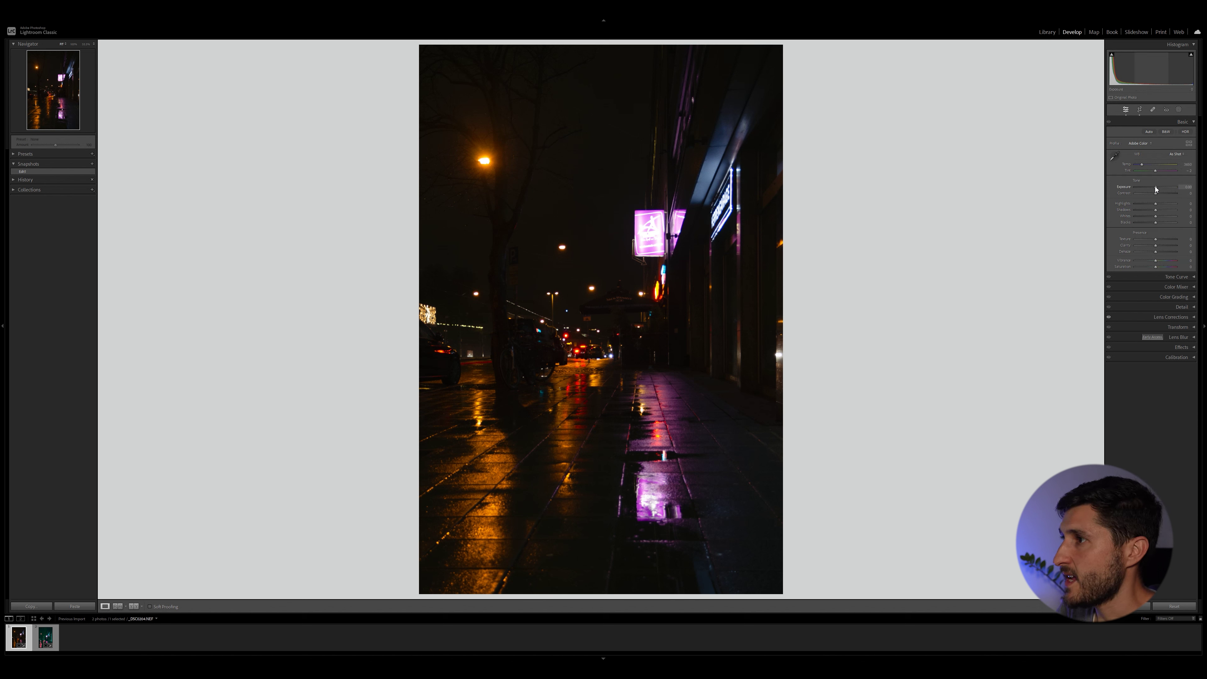
left_click_drag(1156, 189, 1159, 190)
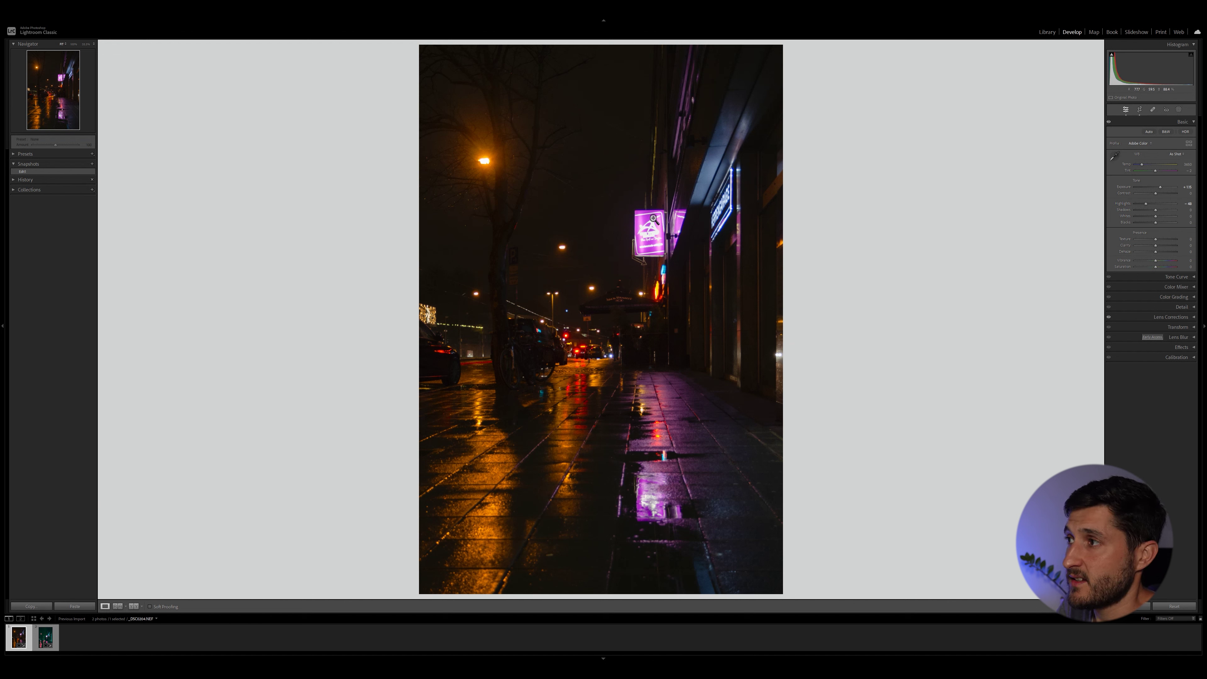
mouse_move(1155, 211)
left_mouse_down()
mouse_move(1167, 211)
mouse_move(1149, 219)
left_mouse_up()
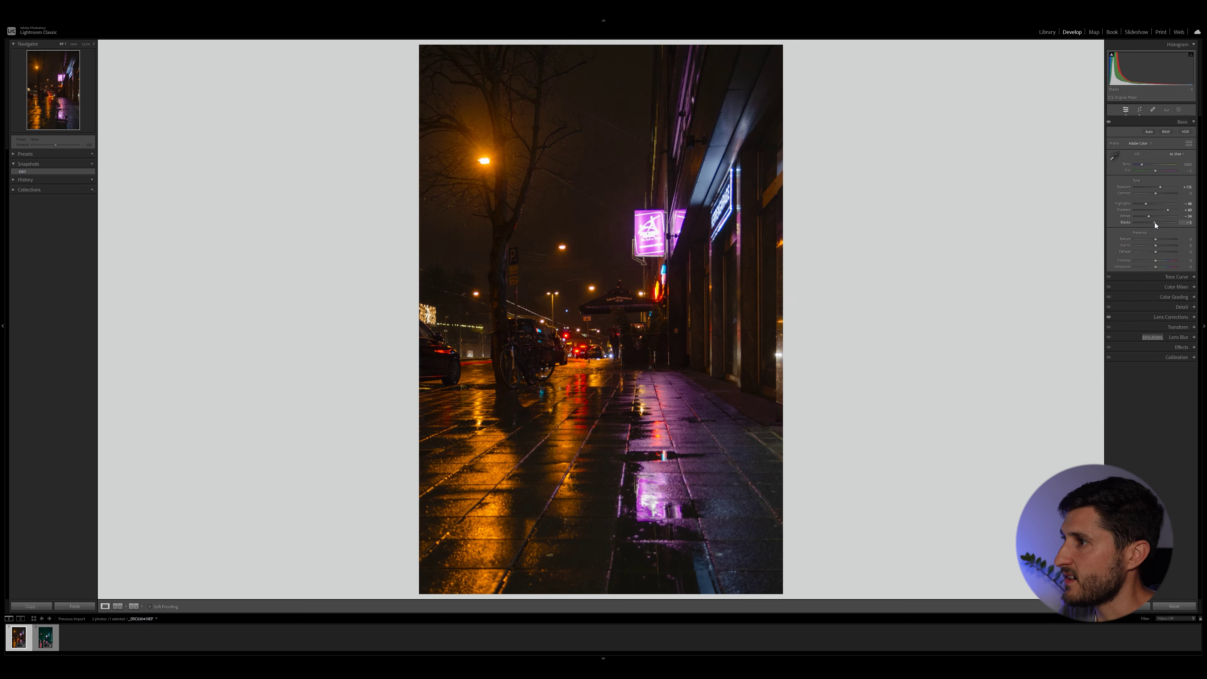
left_click_drag(1155, 225, 1152, 224)
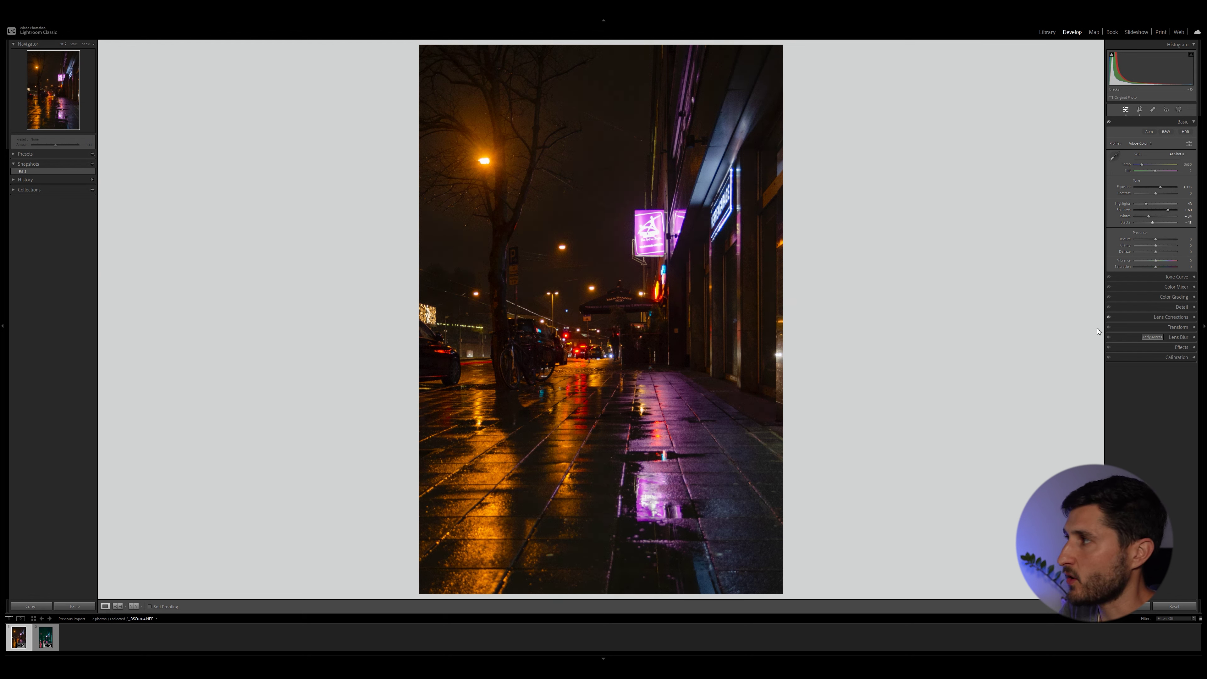
left_click(1193, 123)
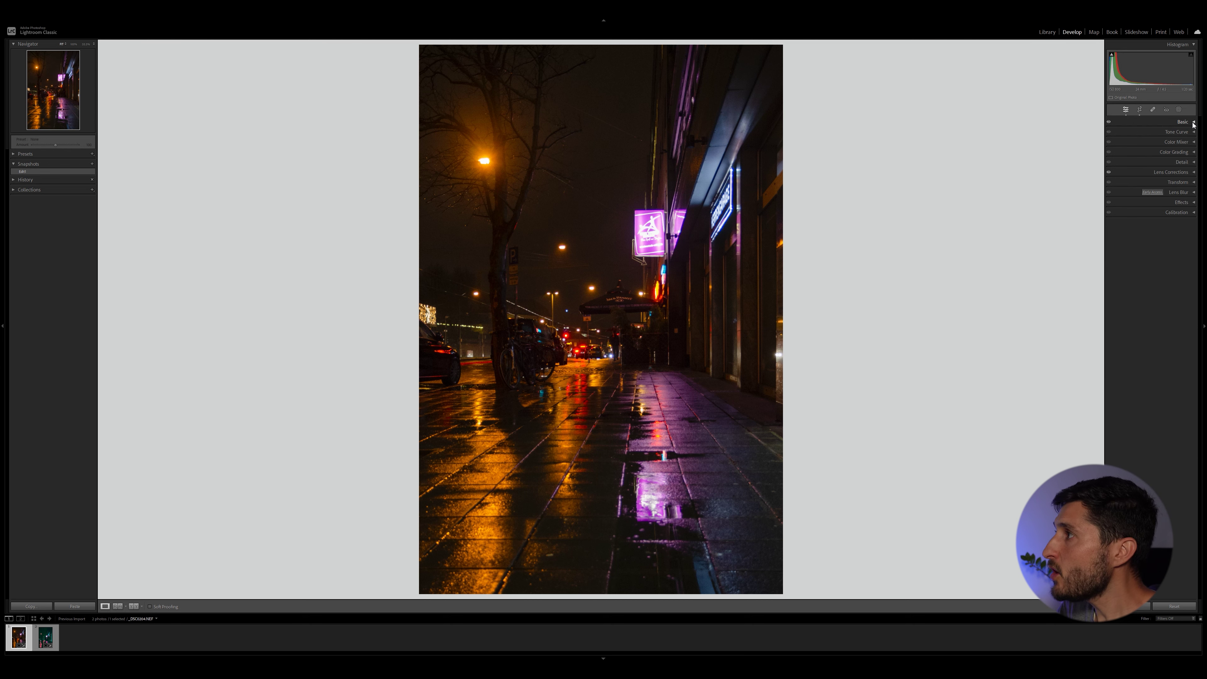
Step: Calibrate the colours toward red and teal: shift the shadow tint to green, lower red and blue primary hues, and raise green primary hue
left_click(1193, 213)
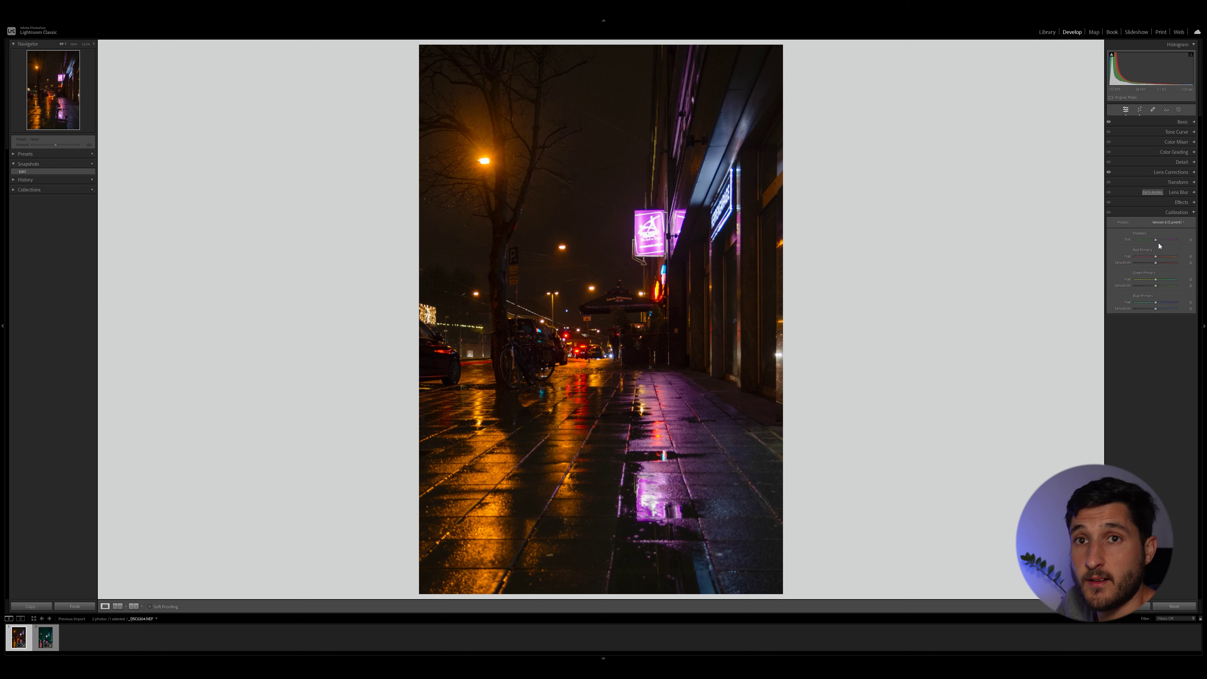
left_click_drag(1156, 243, 1149, 243)
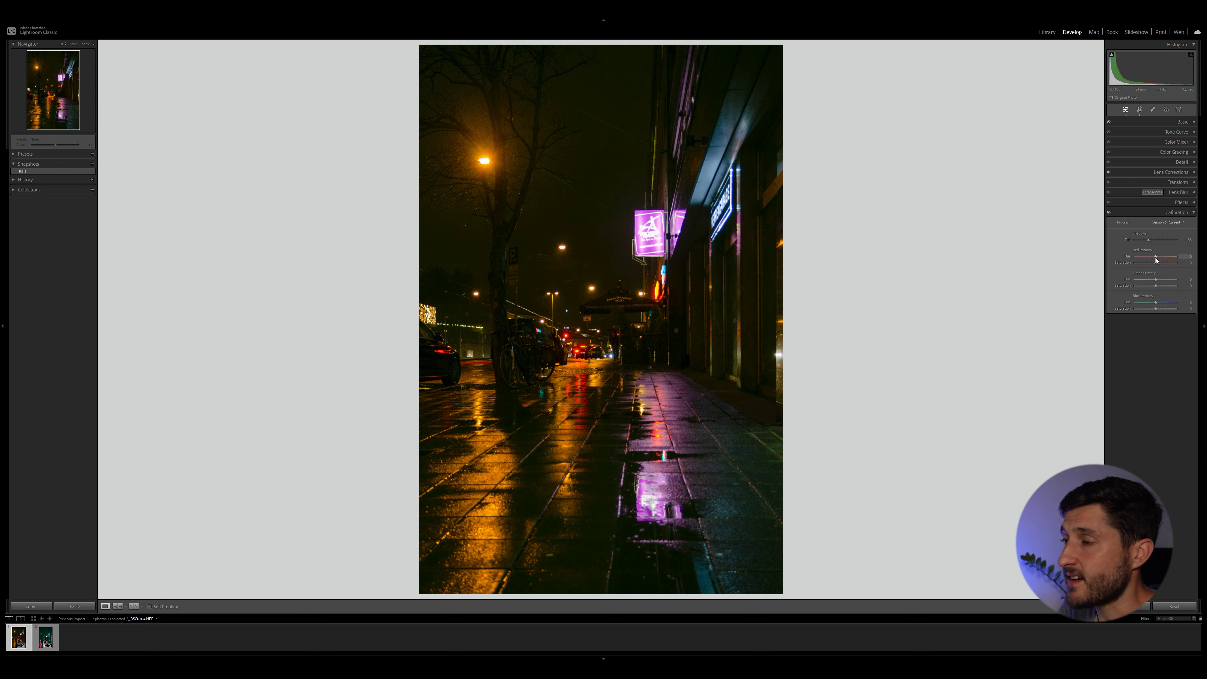
left_click_drag(1154, 257, 1146, 257)
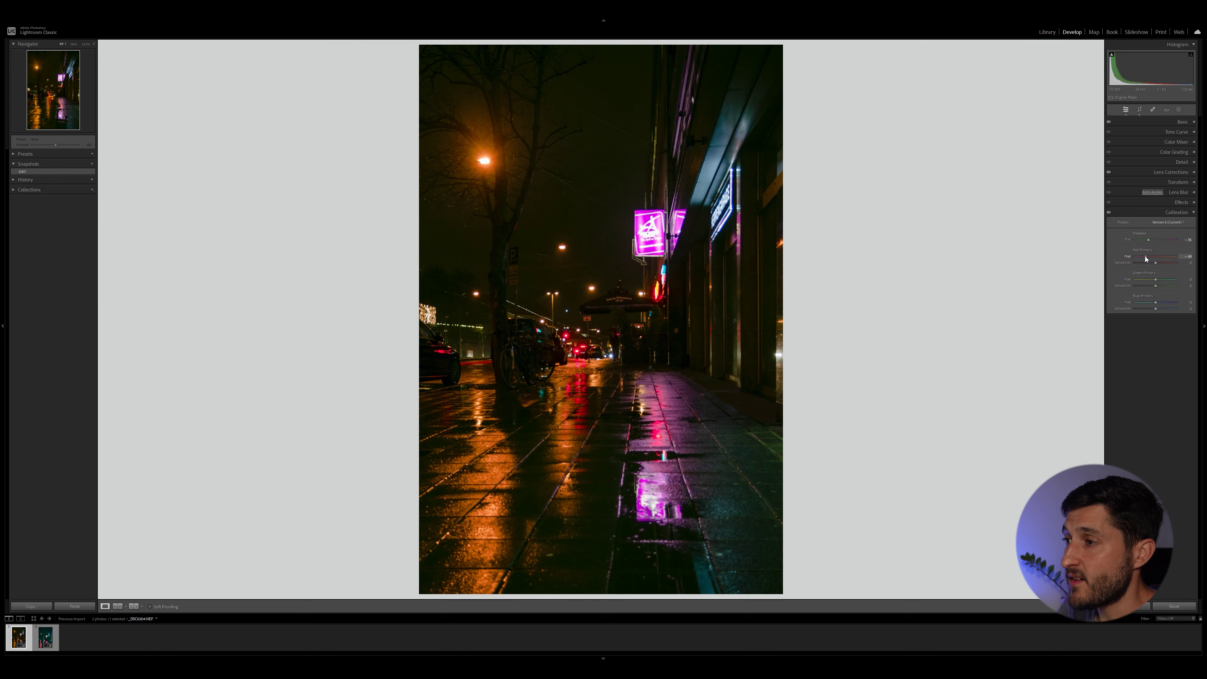
left_click_drag(1155, 280, 1156, 282)
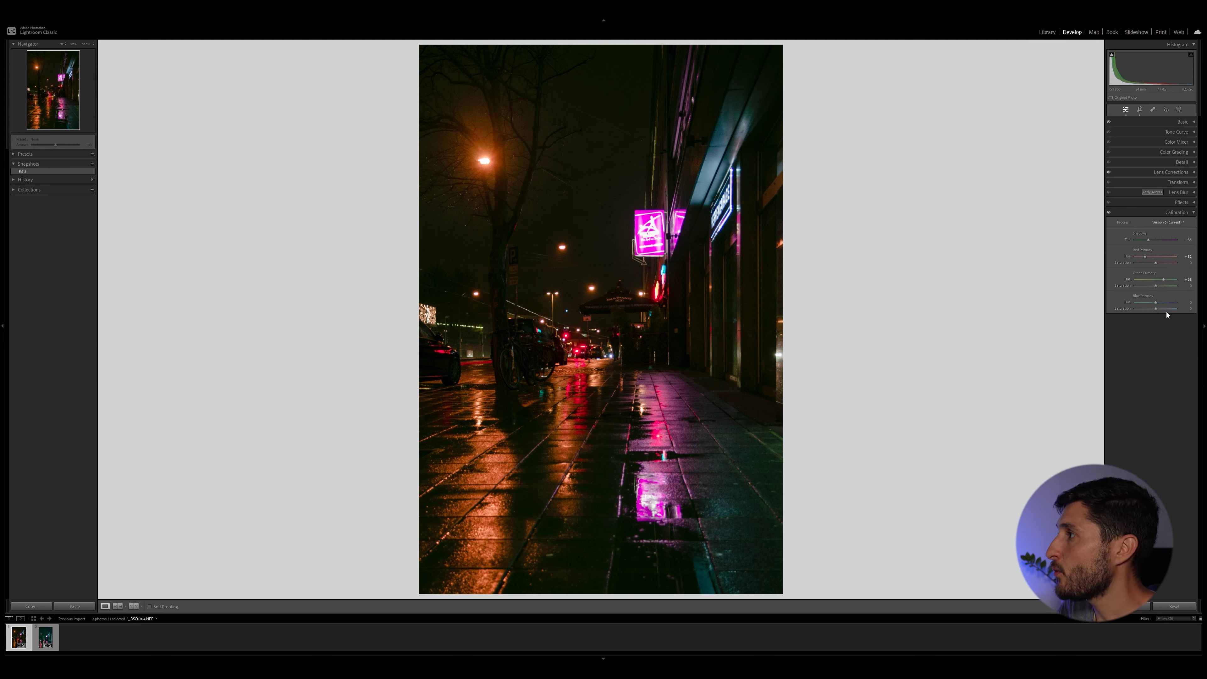
left_click_drag(1155, 306, 1150, 305)
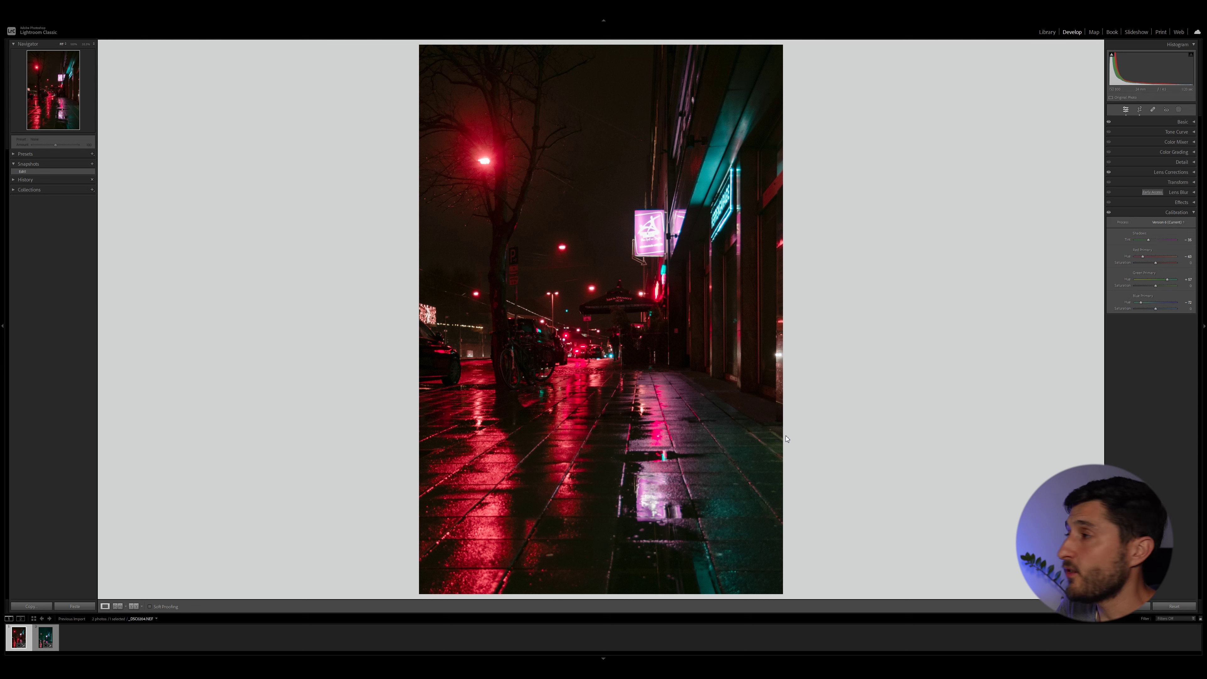
left_click(1194, 213)
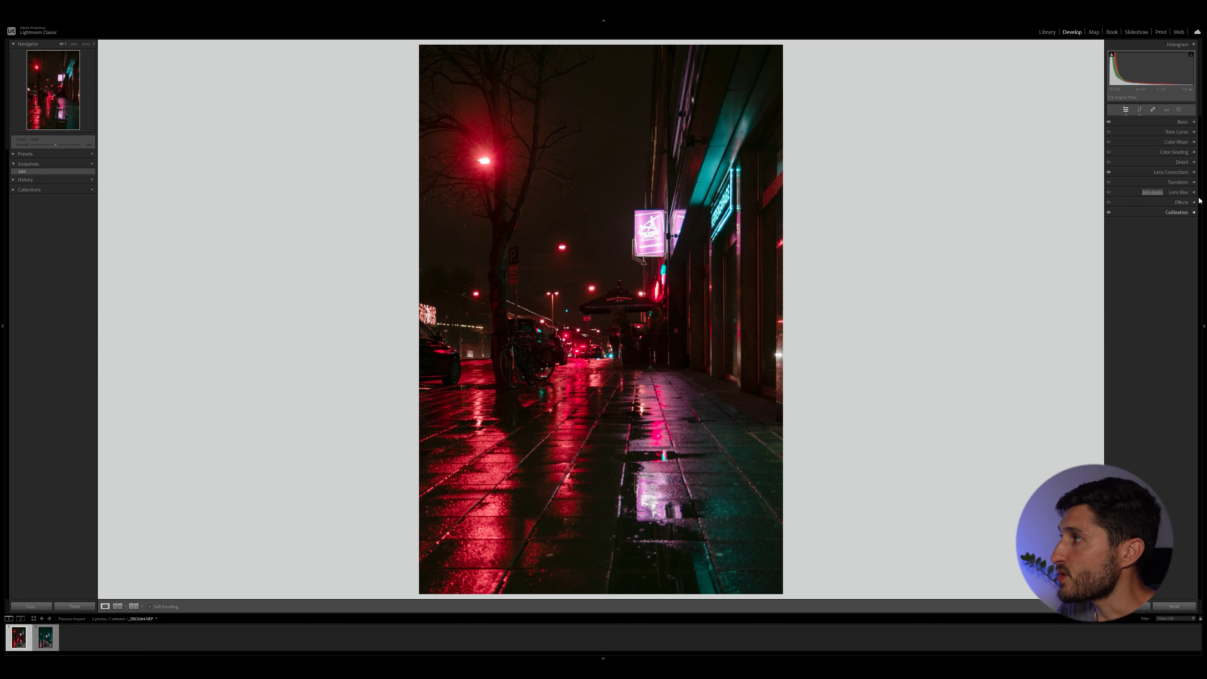
Step: Color grade the shadows and midtones toward blue and slightly raise the luminance of both
left_click(1178, 152)
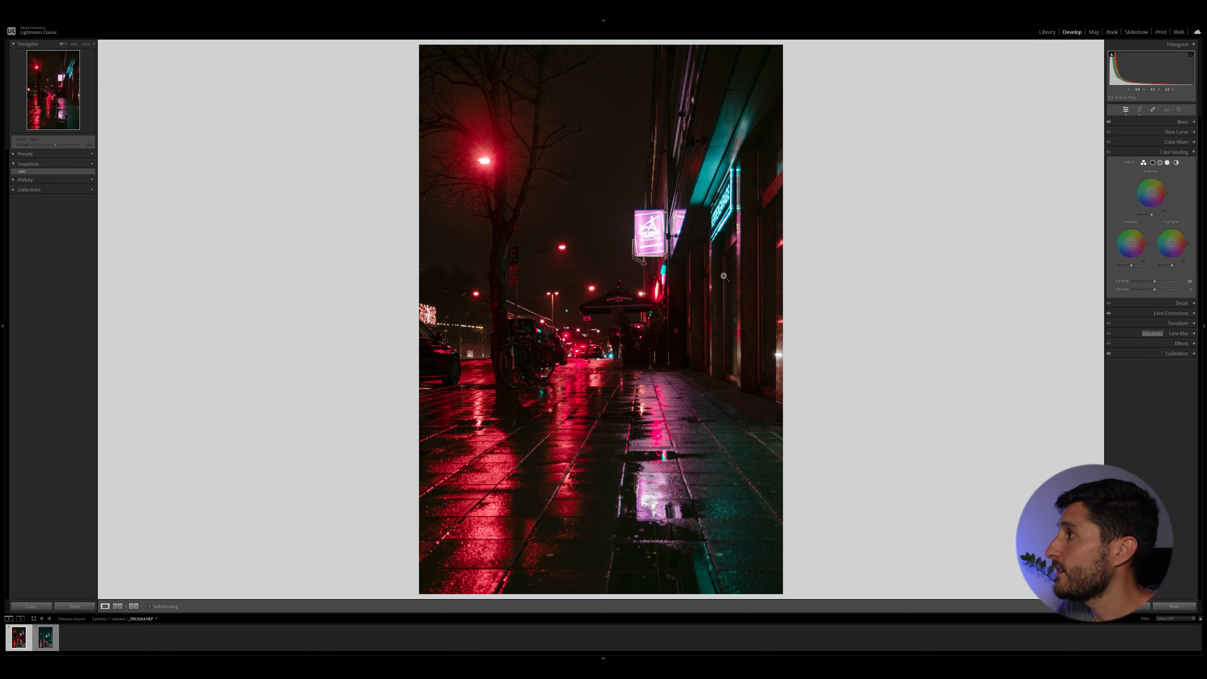
left_click_drag(1128, 243, 1125, 247)
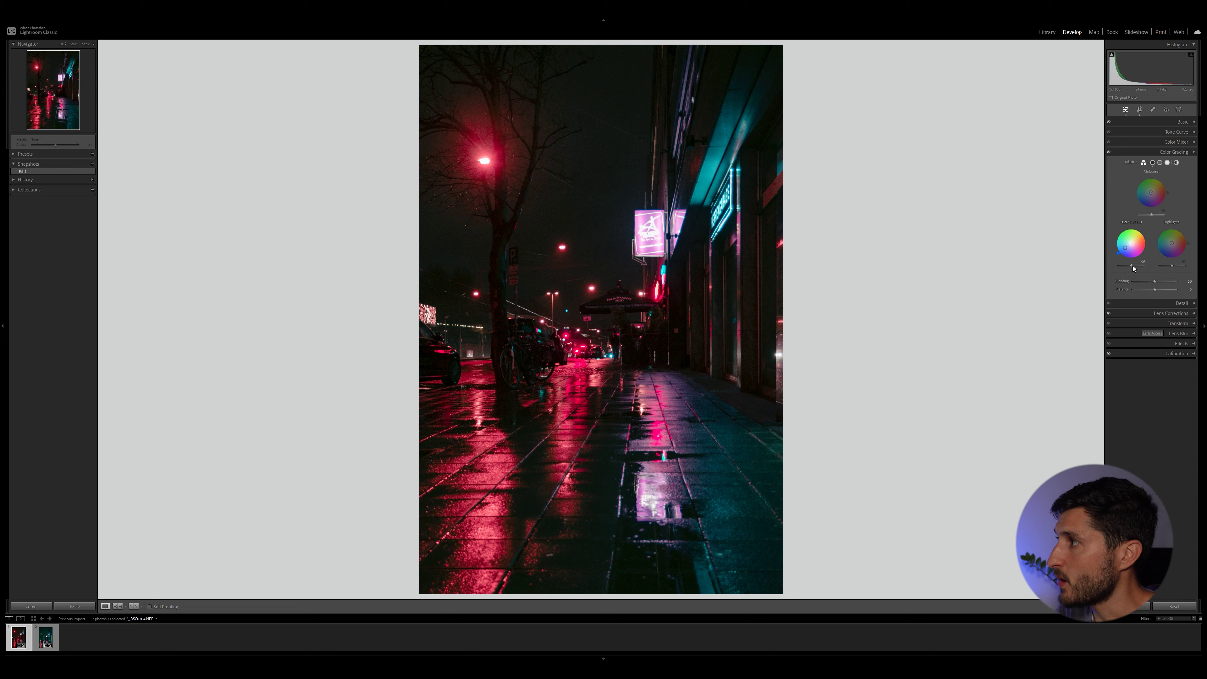
left_click_drag(1132, 266, 1133, 268)
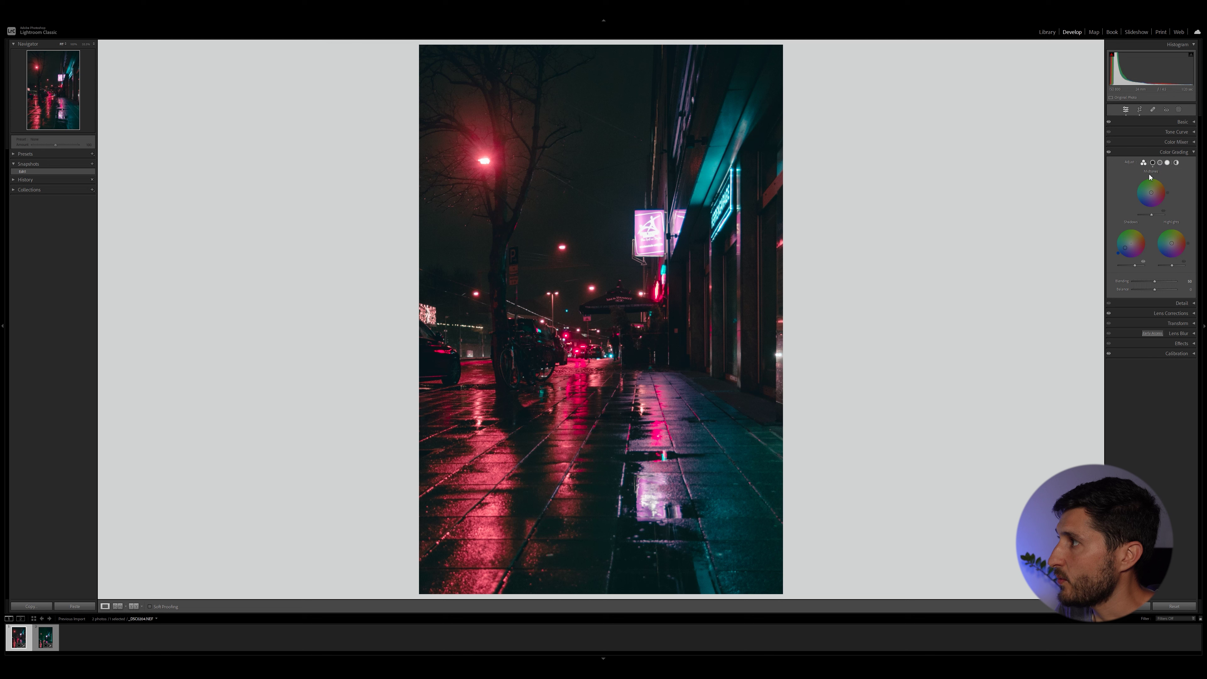
left_click_drag(1151, 192, 1144, 198)
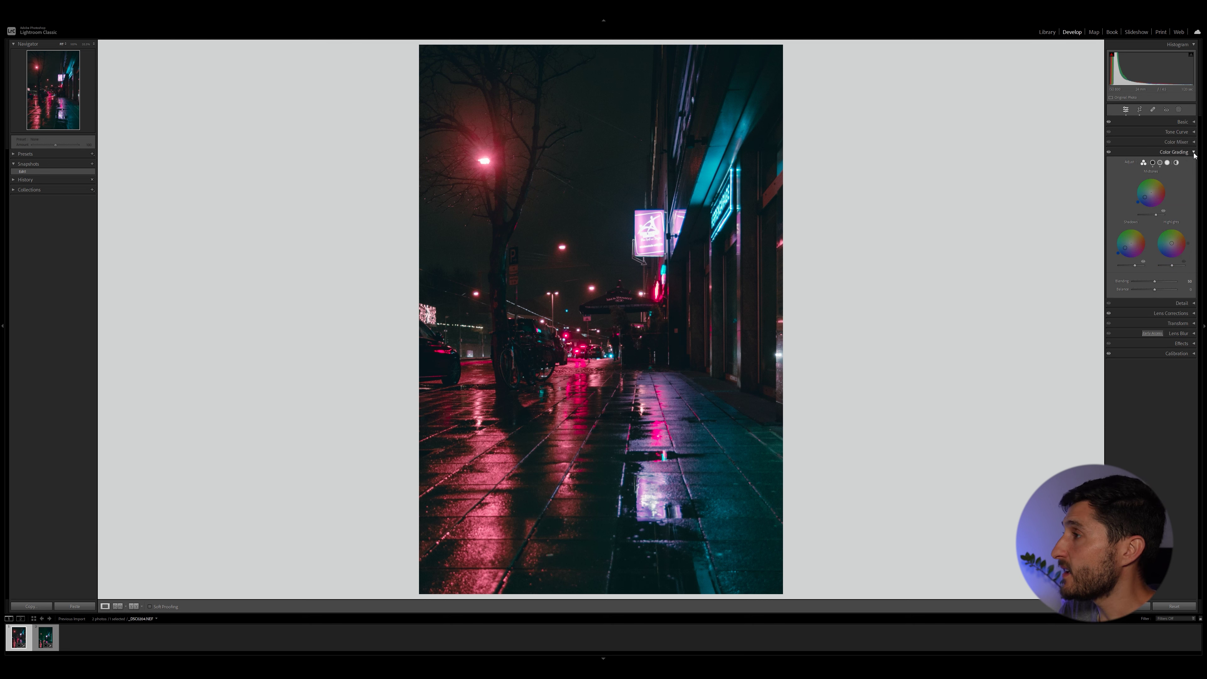
Step: Cool the white balance with a lower temperature and shift the tint slightly toward magenta
left_click(1193, 122)
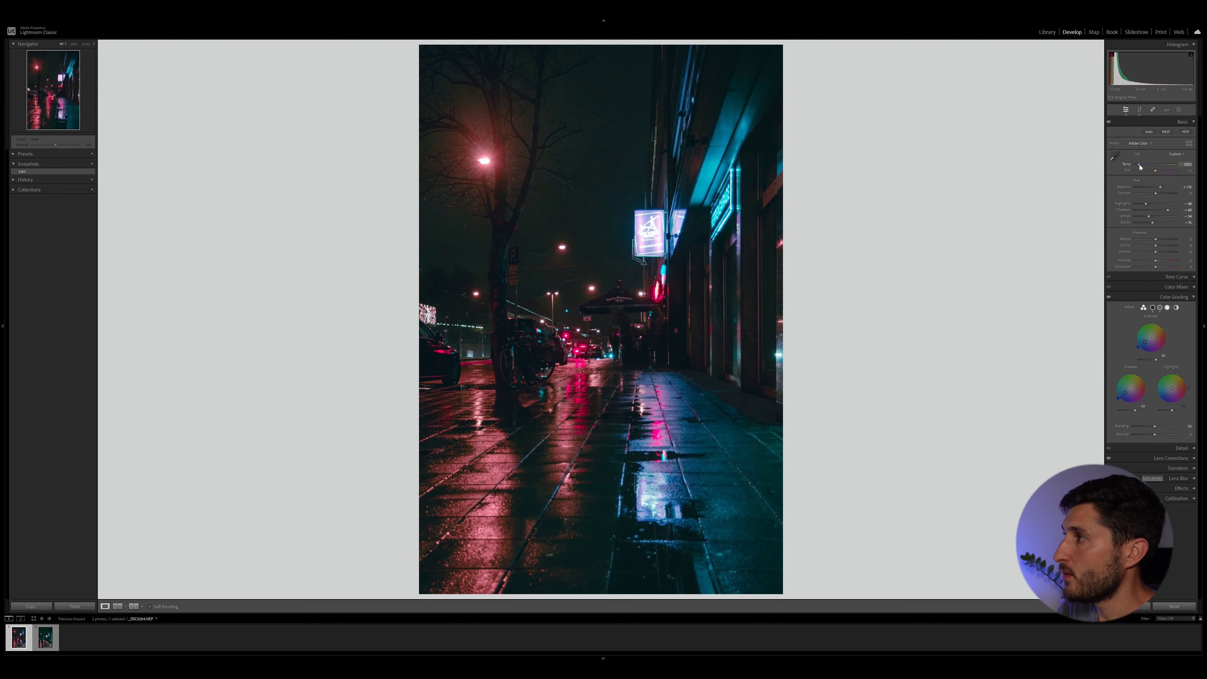
left_click_drag(1157, 174, 1158, 173)
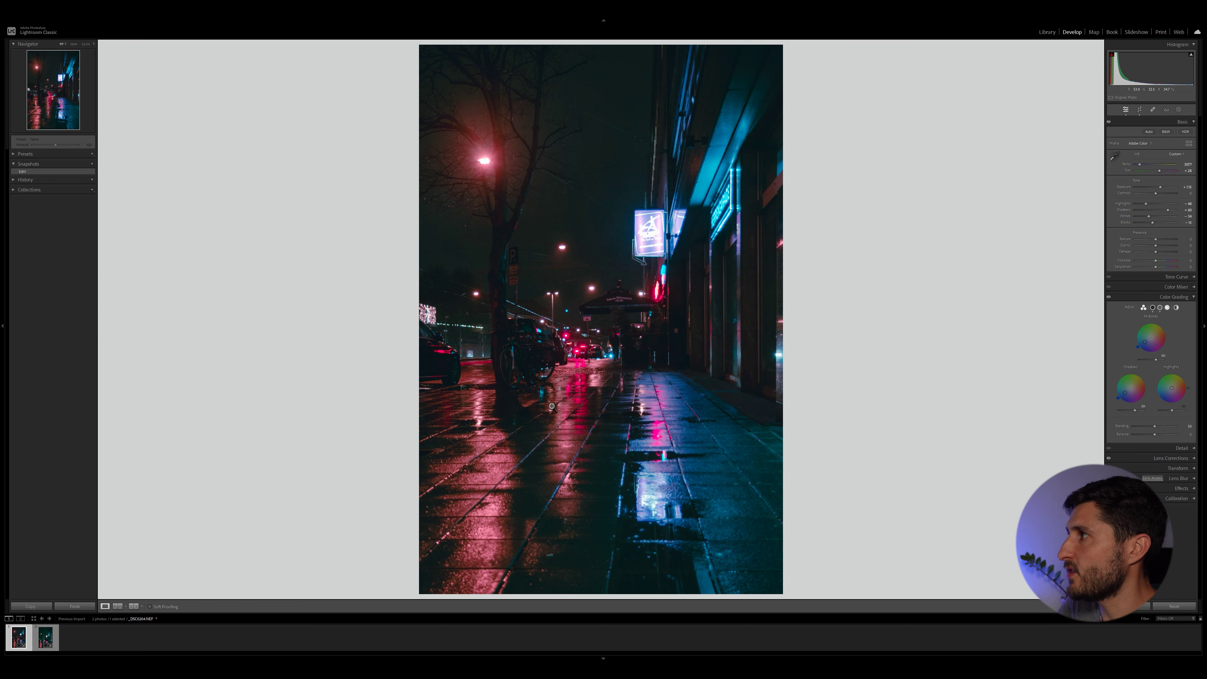
left_click(1182, 121)
Step: Lower the hue and raise the saturation of the reds and aquas in the Color Mixer
left_click(1178, 142)
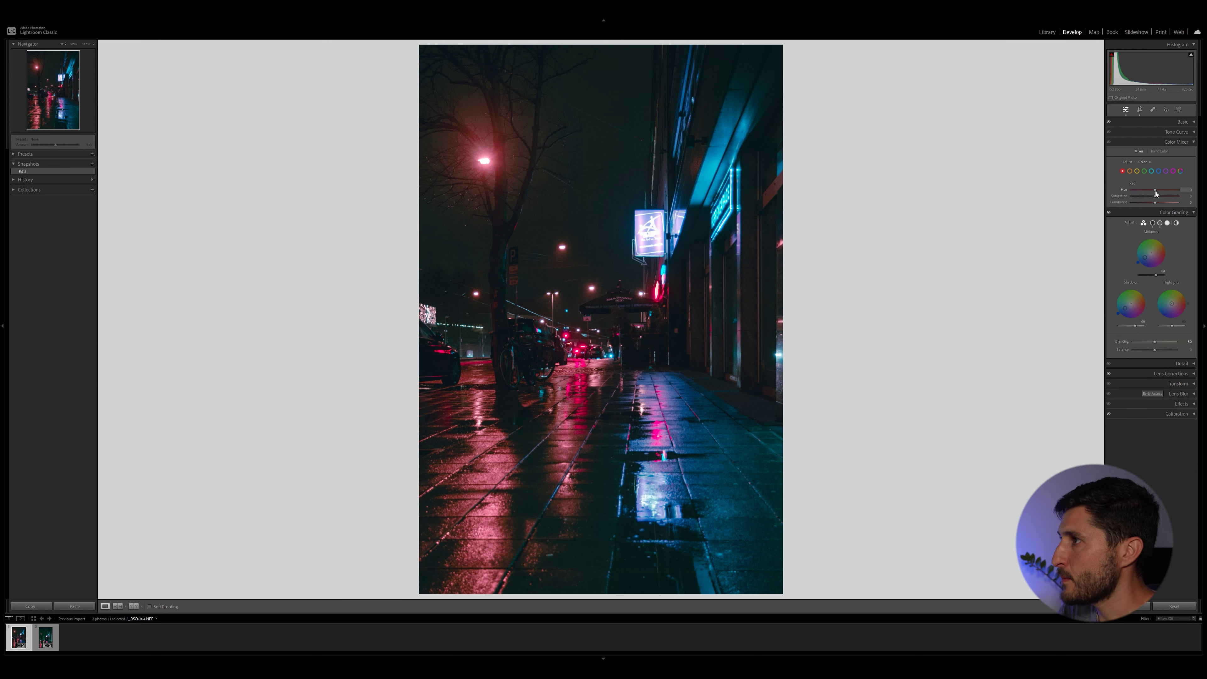
left_click_drag(1155, 190, 1155, 191)
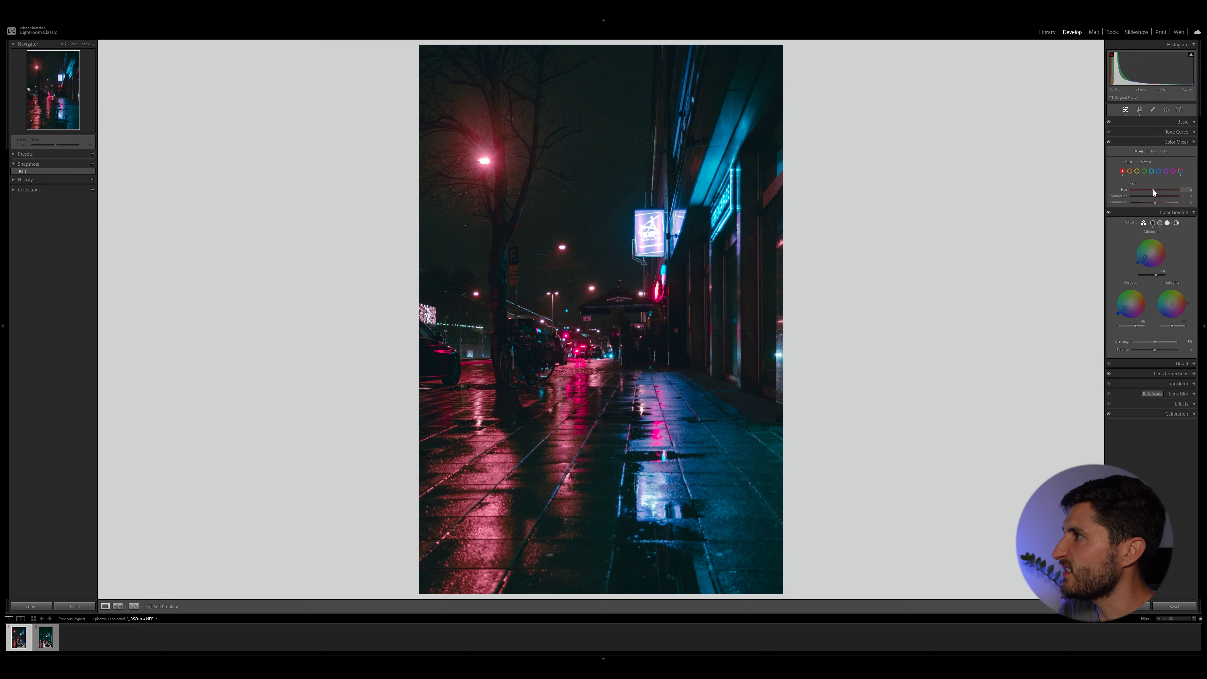
left_click_drag(1152, 192, 1159, 199)
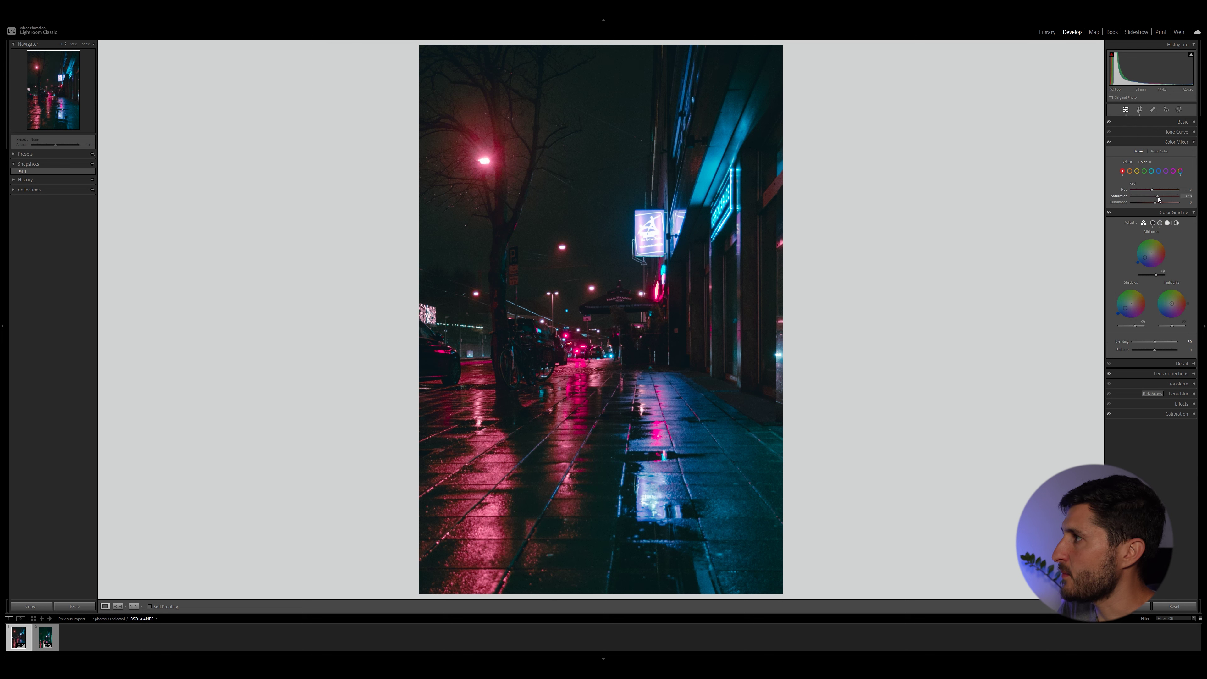
left_click_drag(1154, 203, 1150, 190)
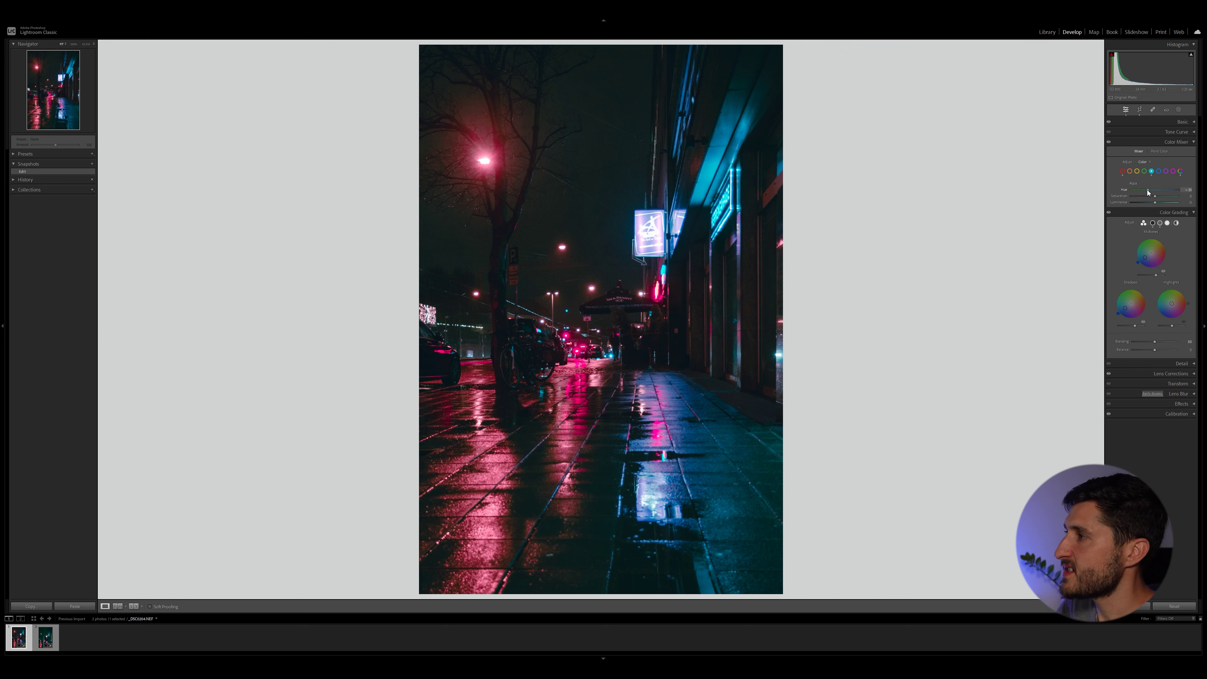
left_click_drag(1155, 196, 1161, 198)
left_click(1172, 172)
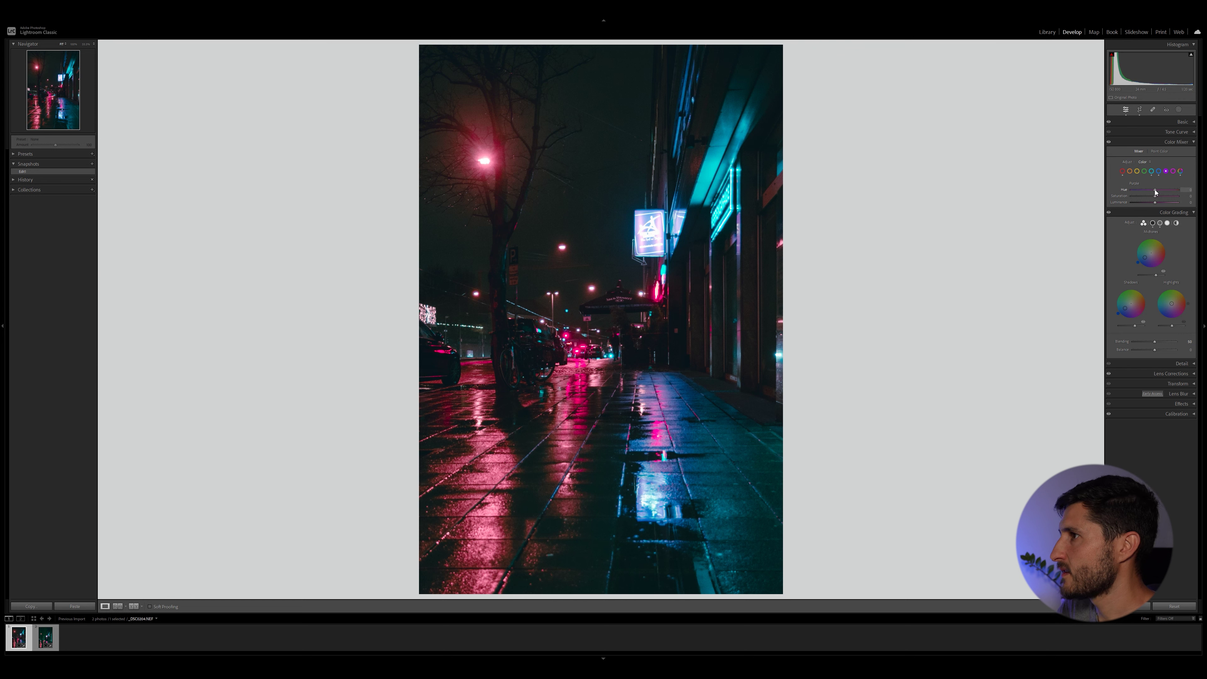
key("ctrl+1")
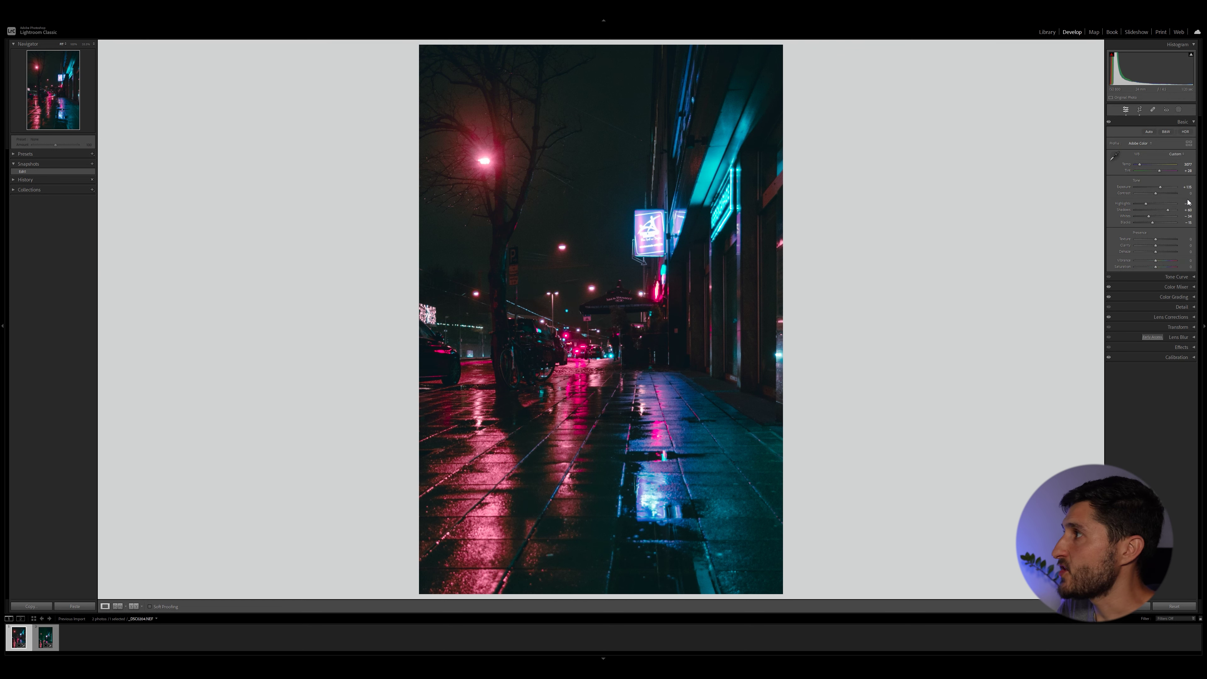
Step: Create a sky mask and subtract the tree trunk from it with a small brush
left_click(1179, 110)
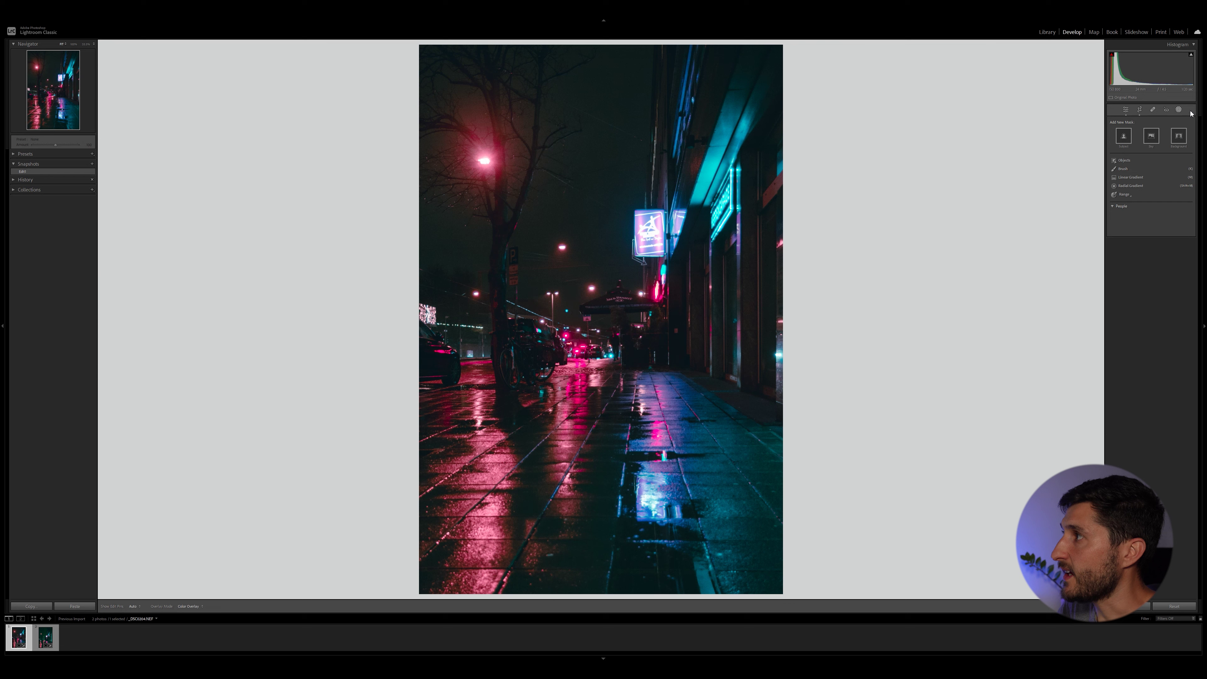
left_click(1152, 138)
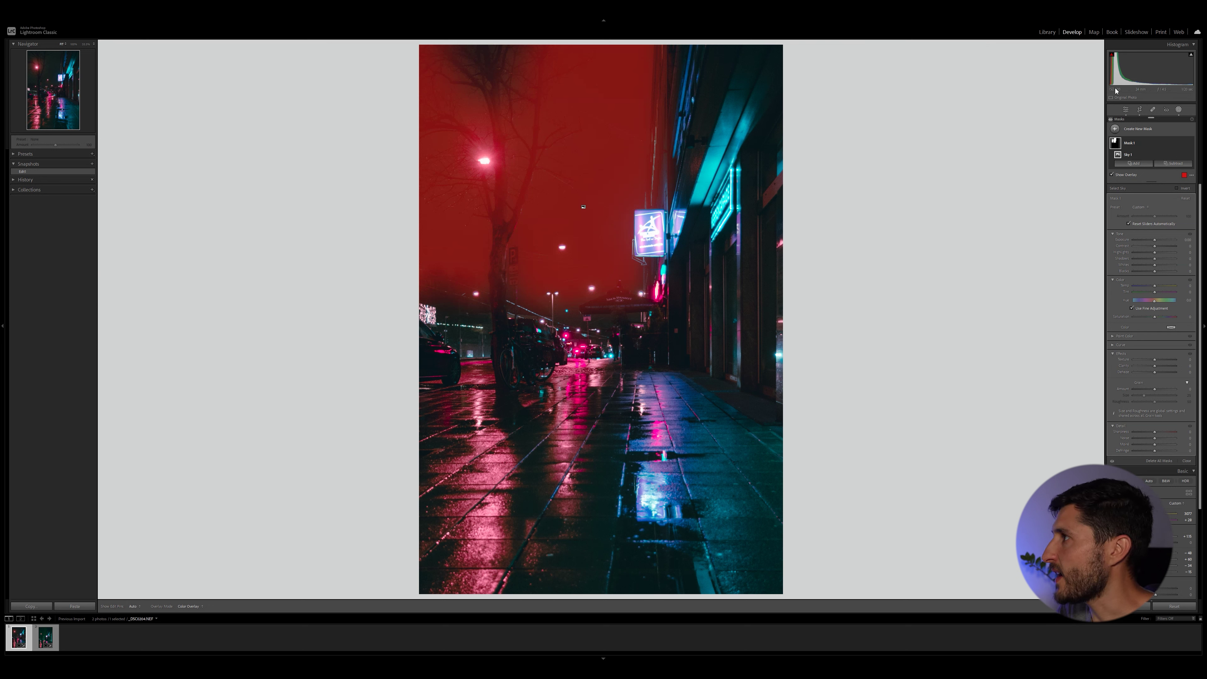
left_click(1165, 164)
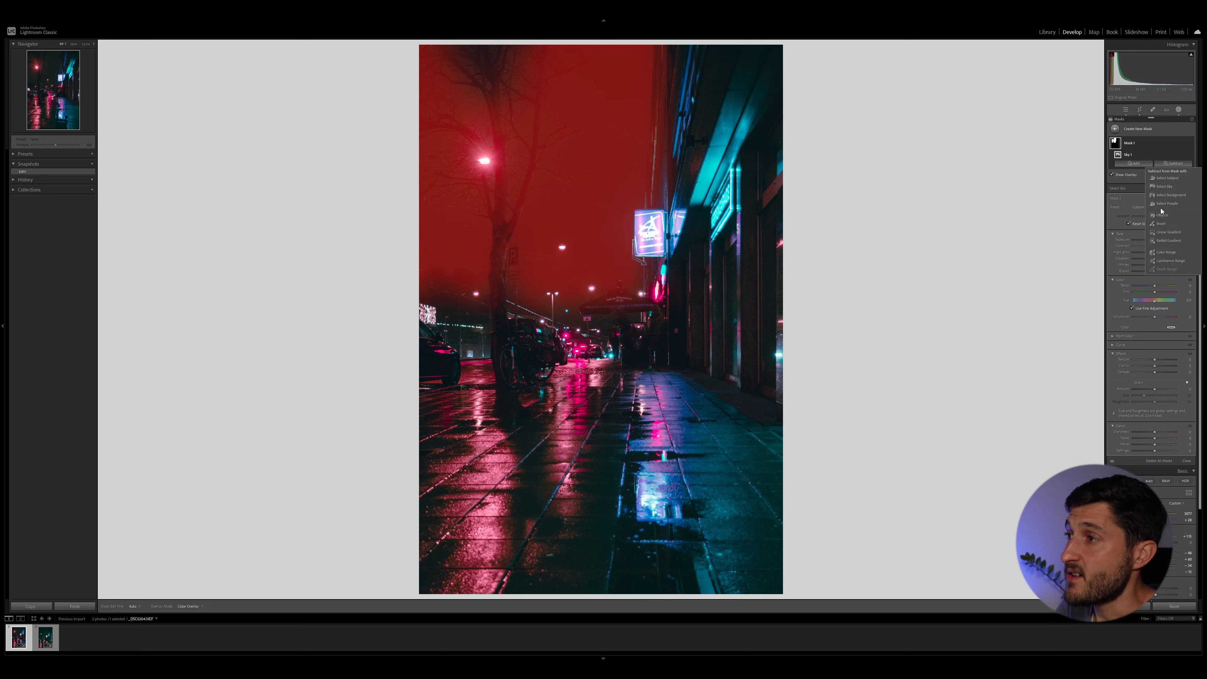
left_click(1162, 225)
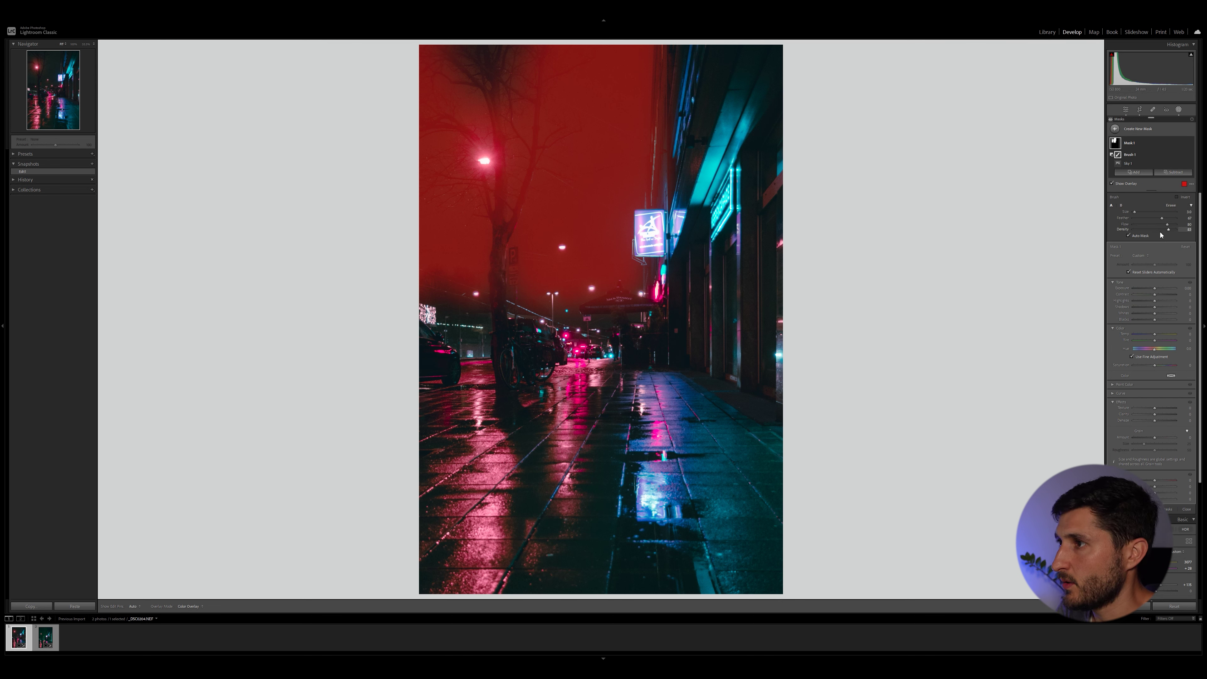
key("bracketleft")
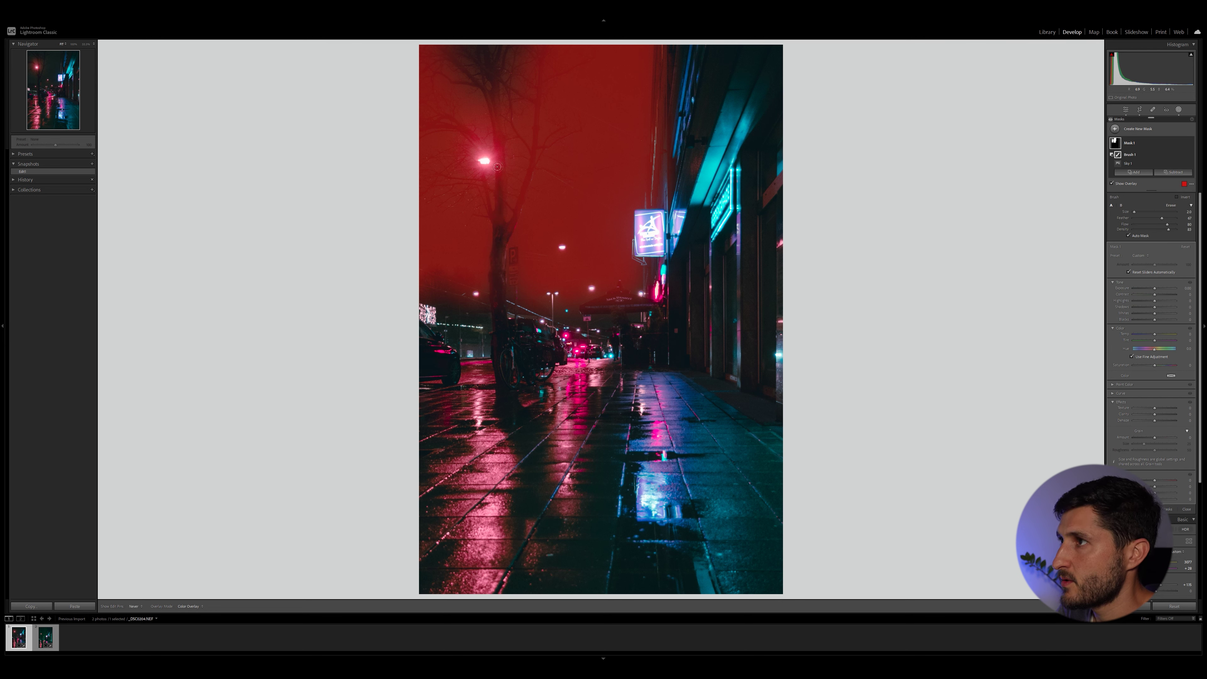
key("h")
key("h")
key("bracketleft")
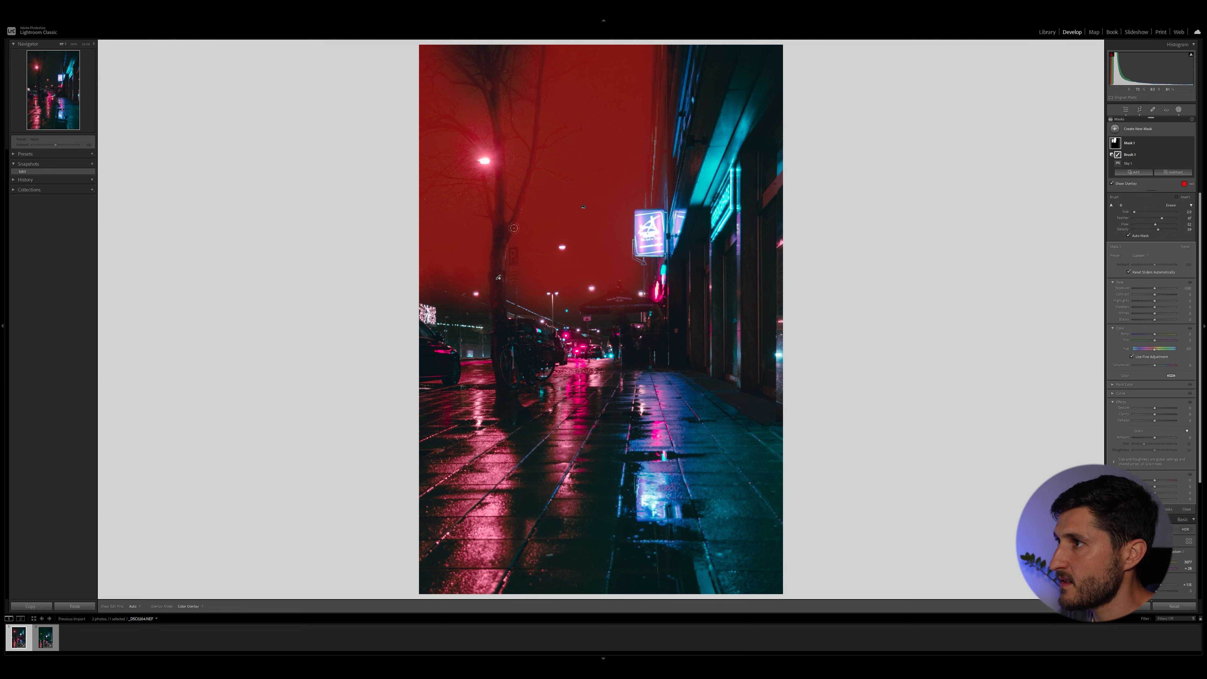
left_click(1155, 148)
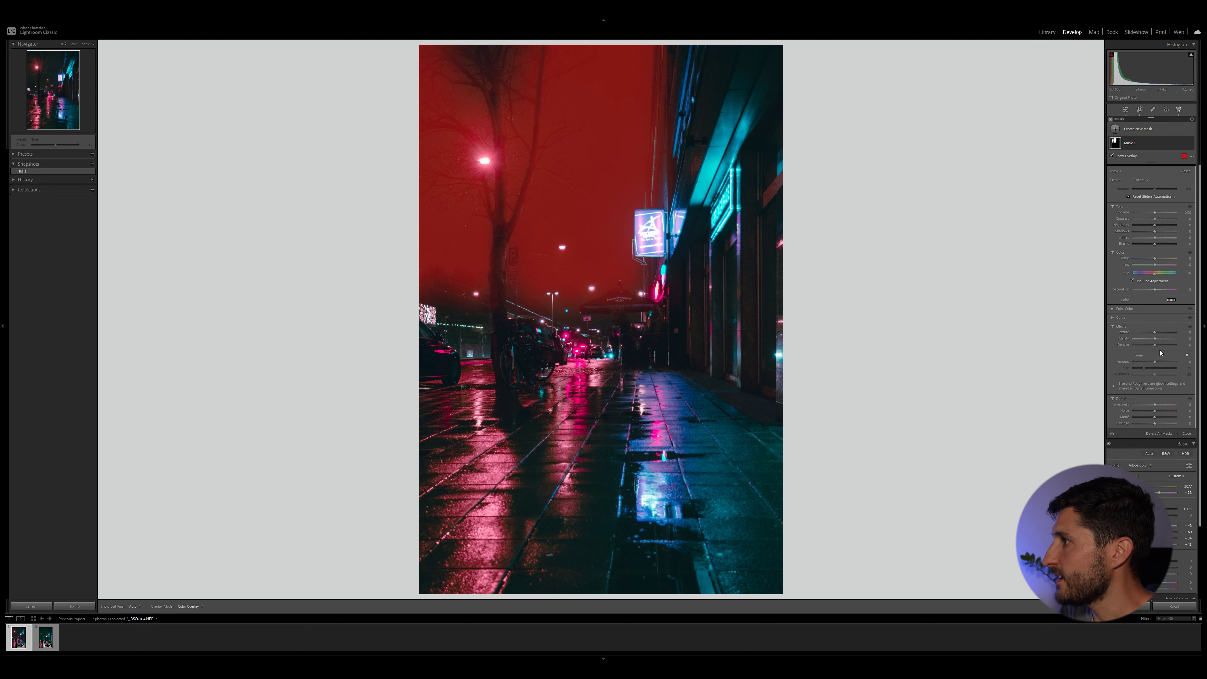
Step: Hide the mask overlay, lower the sky mask's Dehaze, and cool its temperature toward blue
key("o")
left_click_drag(1152, 346, 1150, 347)
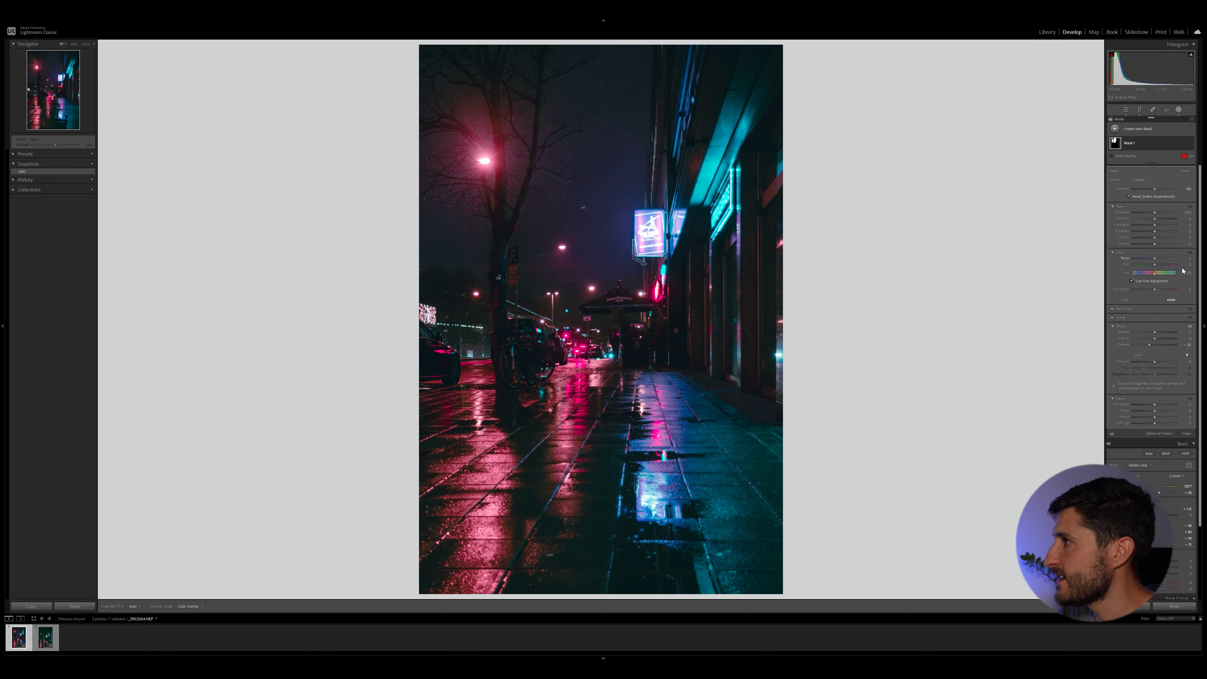
left_click_drag(1158, 260, 1150, 259)
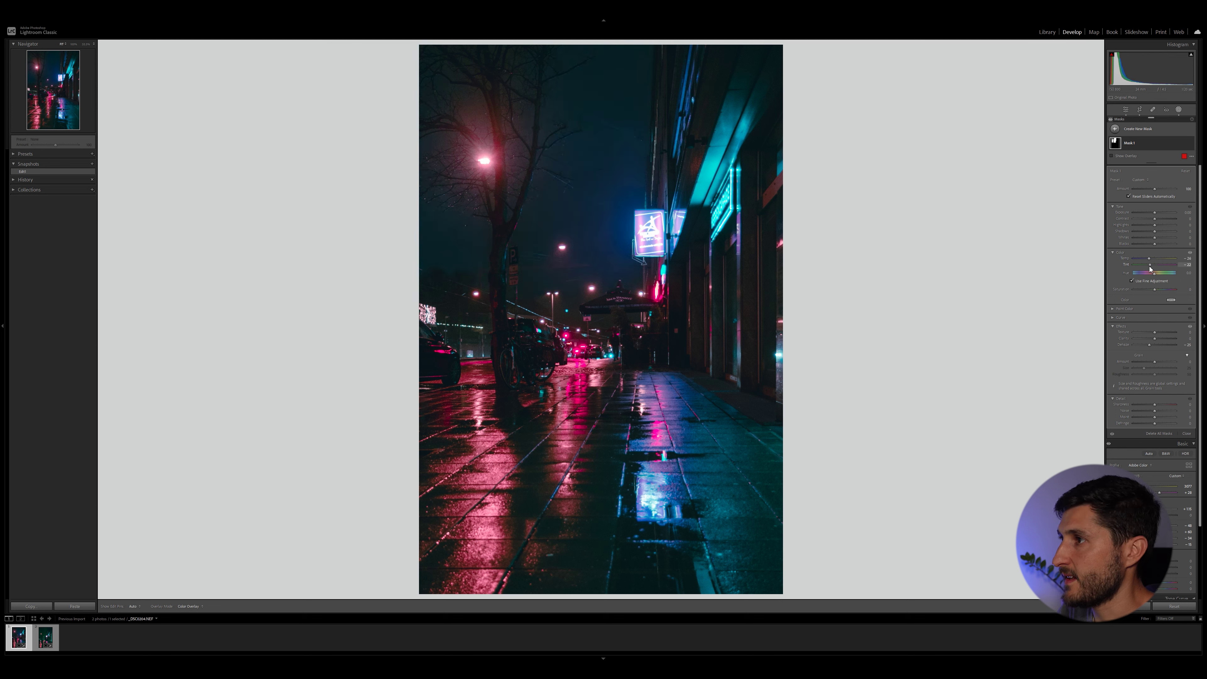
key("shift+w")
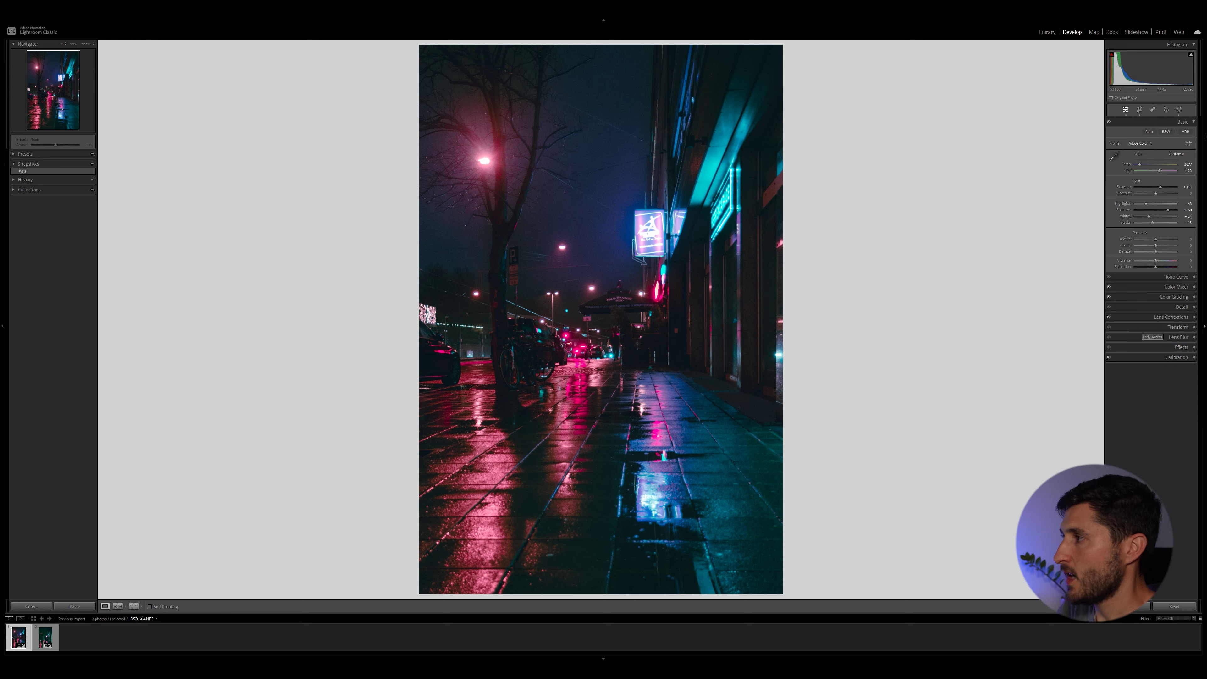
Step: Sharpen the photo with a higher amount, minimal radius, more detail and raised masking
left_click(1192, 308)
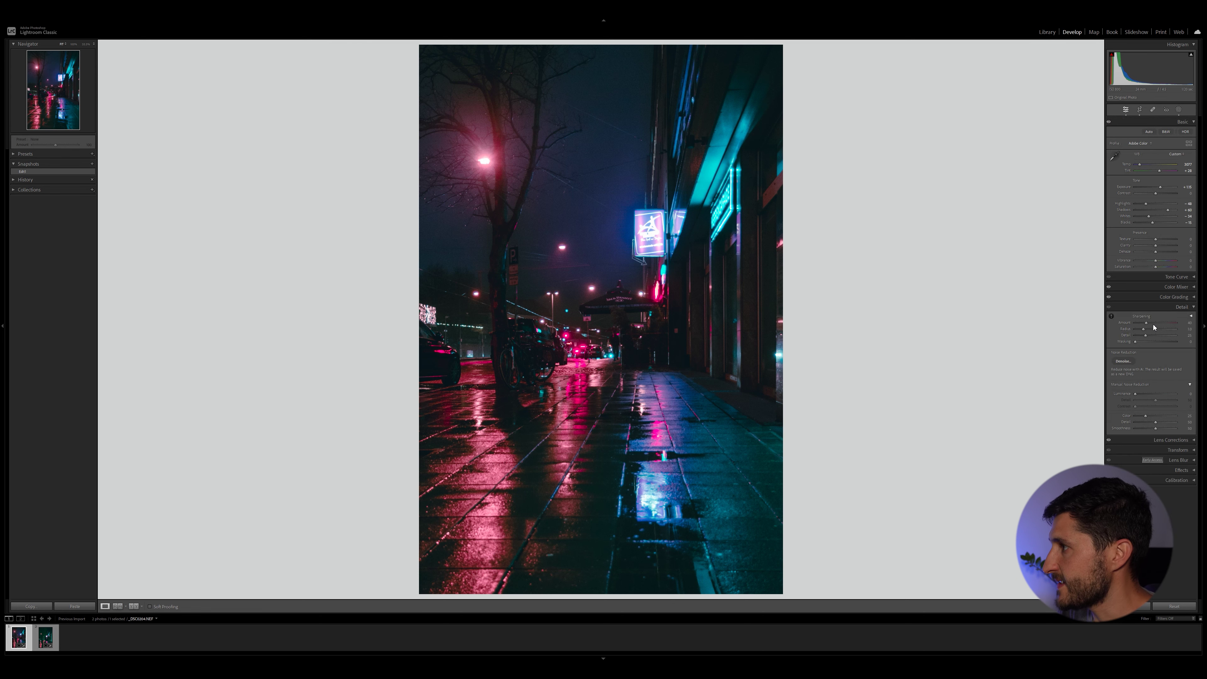
key("alt")
left_click_drag(1138, 346, 1157, 322)
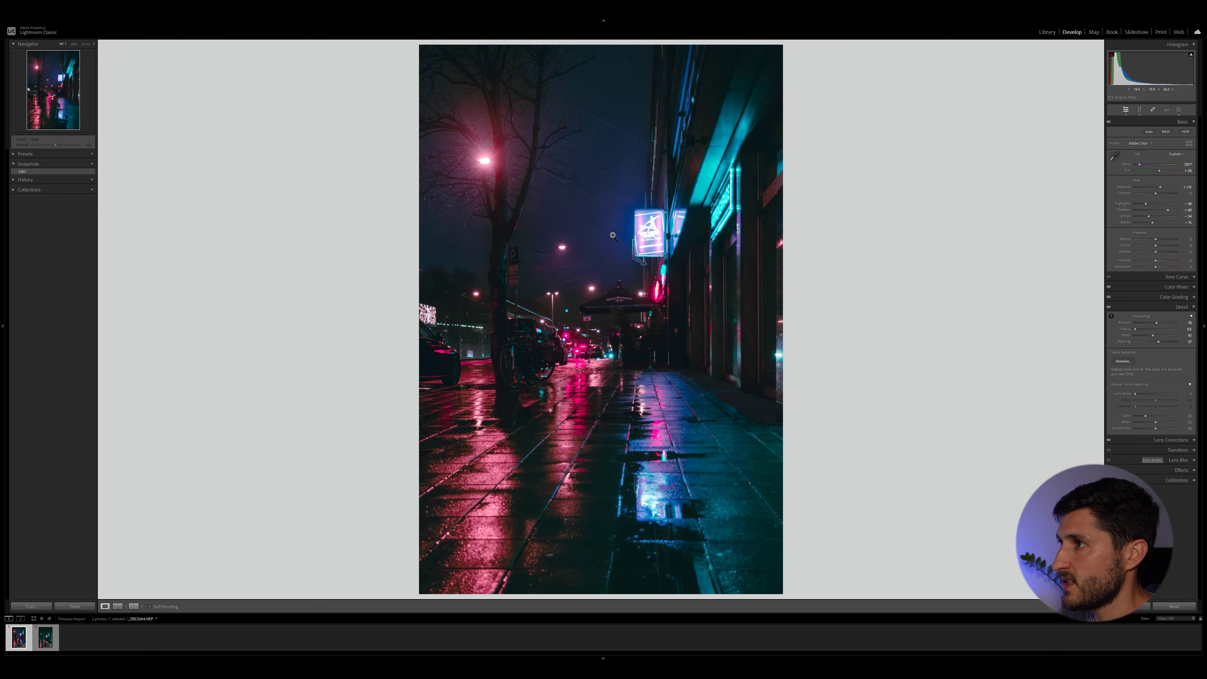
Step: Raise the luminance noise reduction to smooth the grain in the night sky
left_click(611, 224)
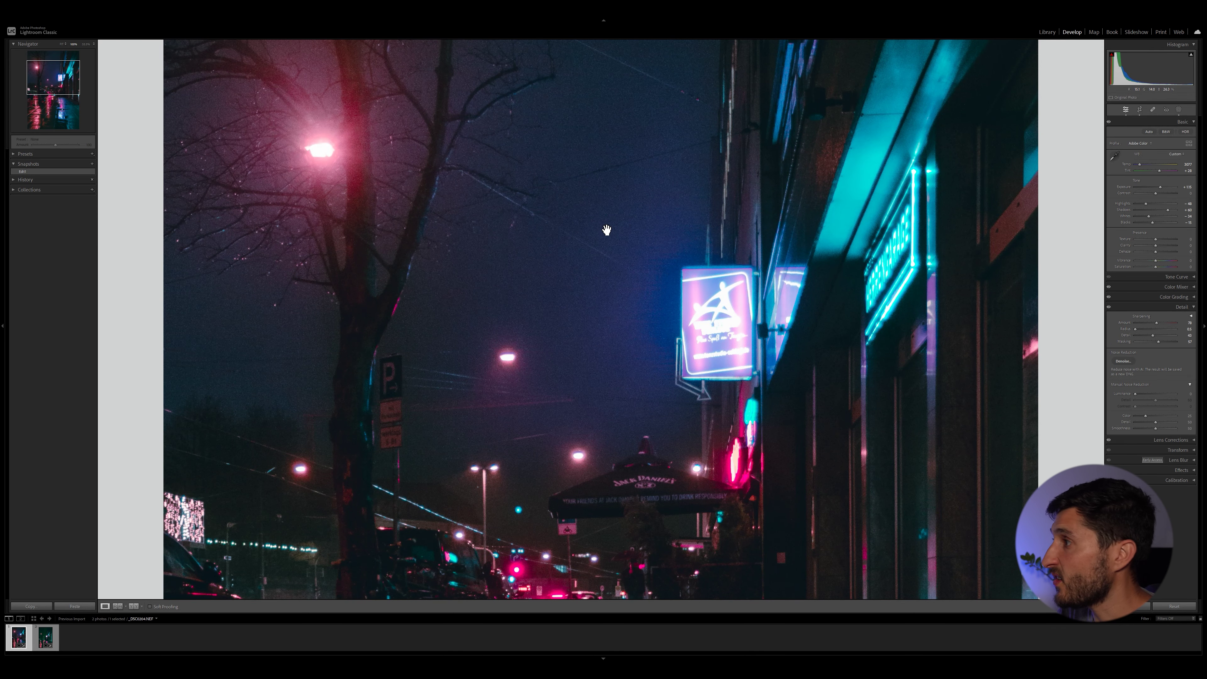
left_click_drag(1136, 394, 1142, 394)
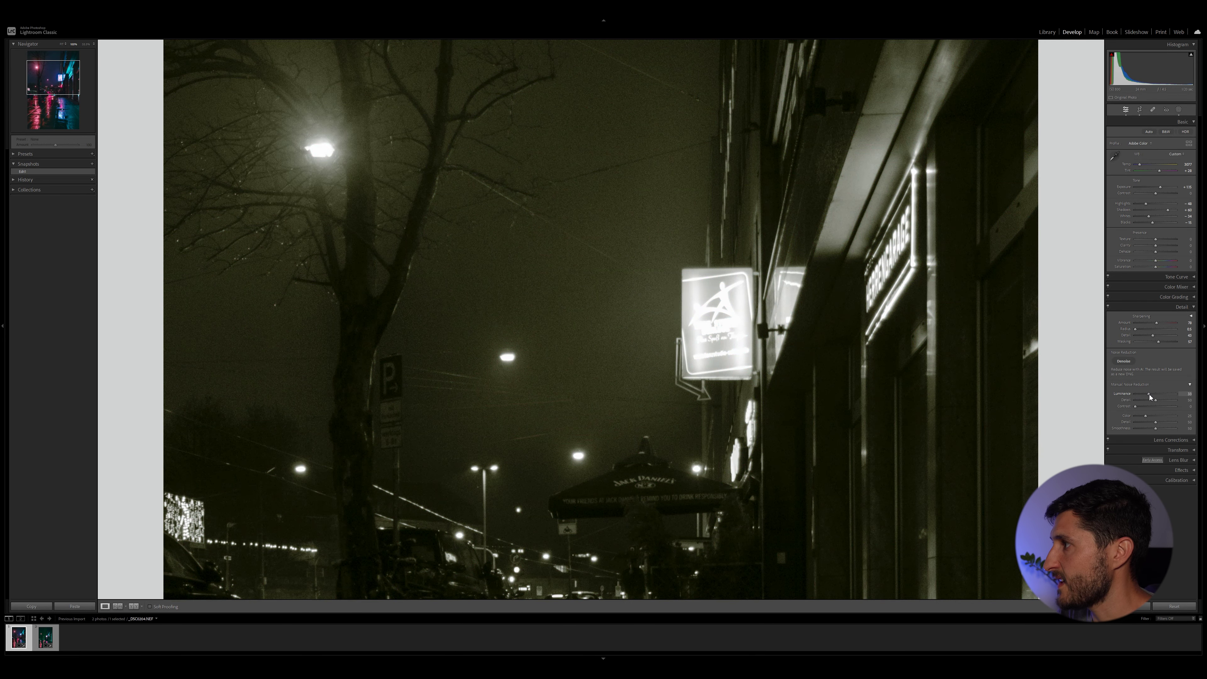
left_click_drag(1149, 395, 1152, 399)
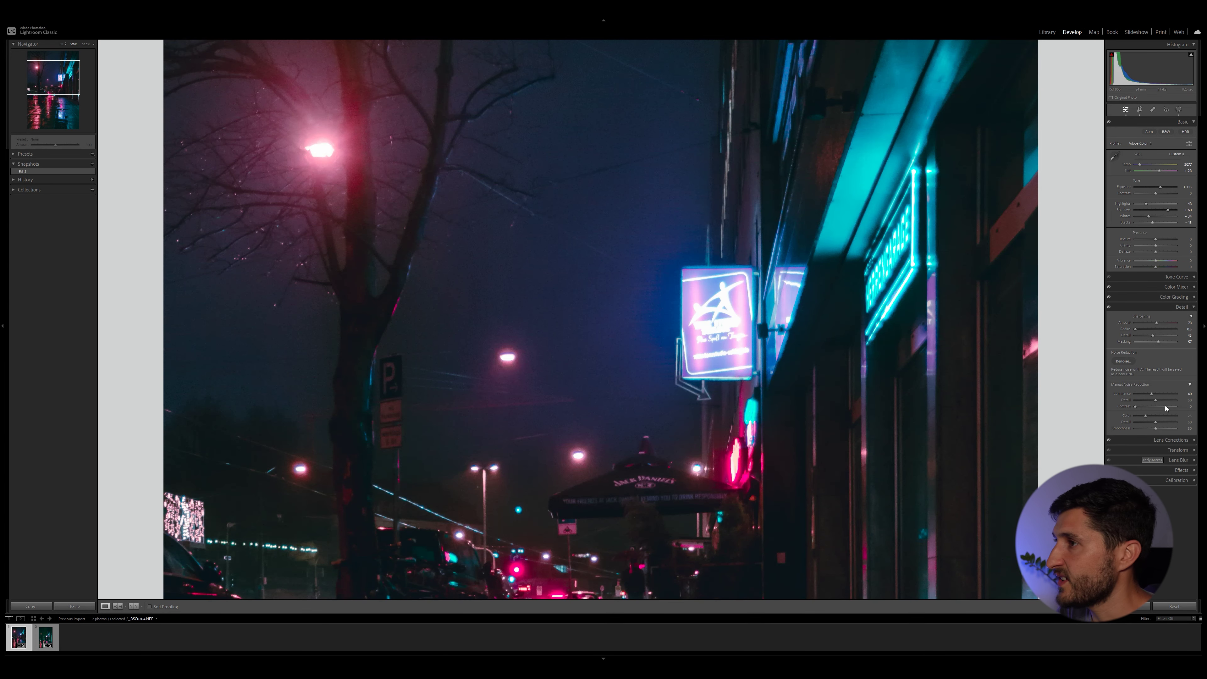
left_click(691, 284)
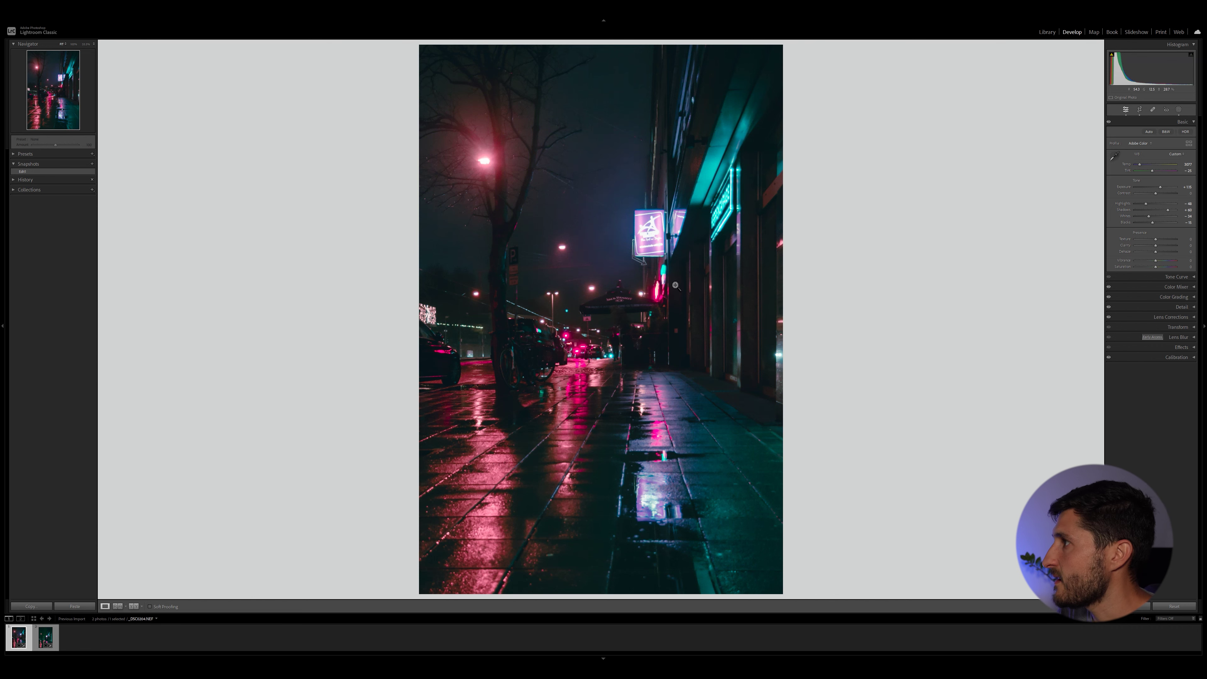
Step: Compare the edited photo with its original in the Before/After view
left_click(133, 606)
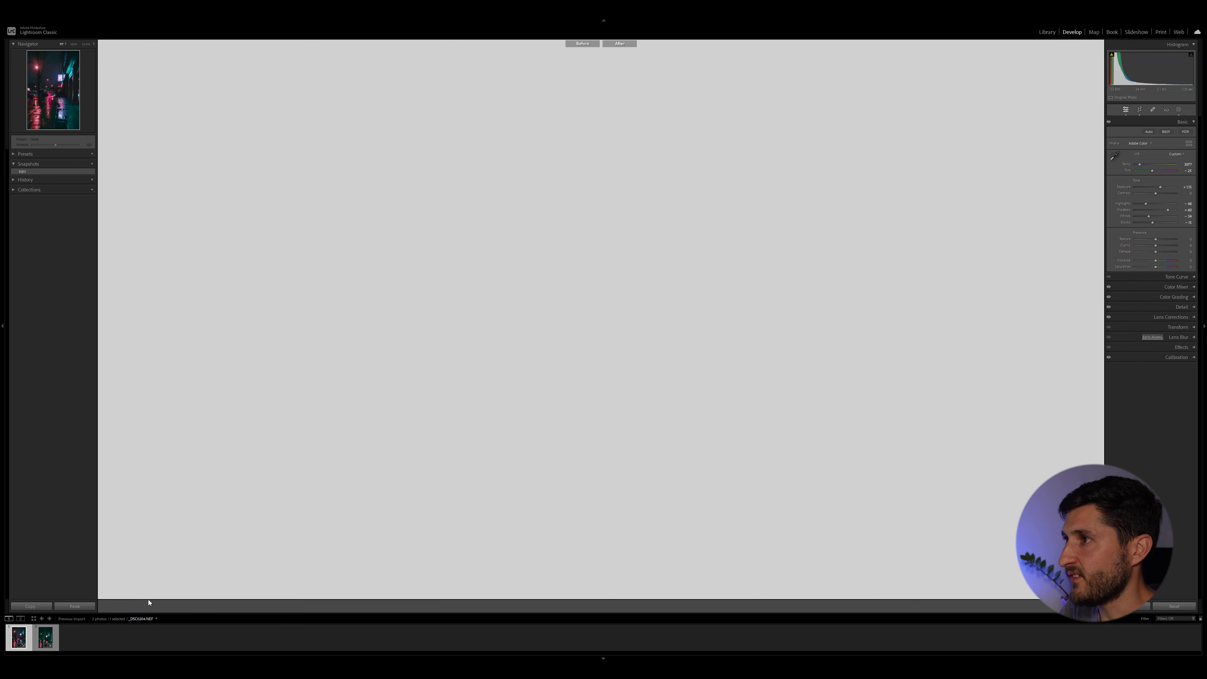